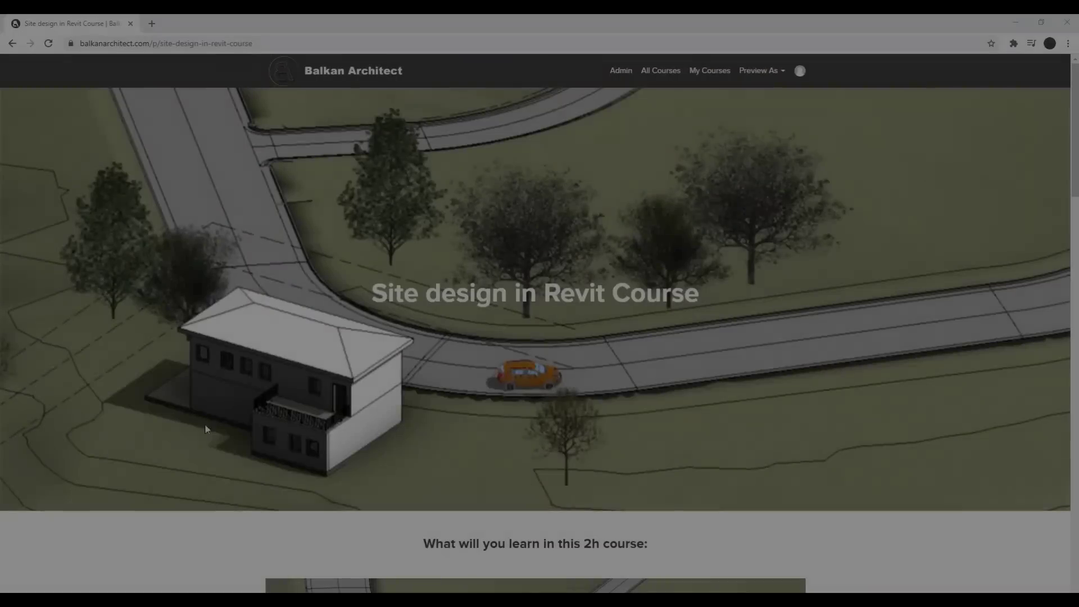
scroll(200, 273, down, 14)
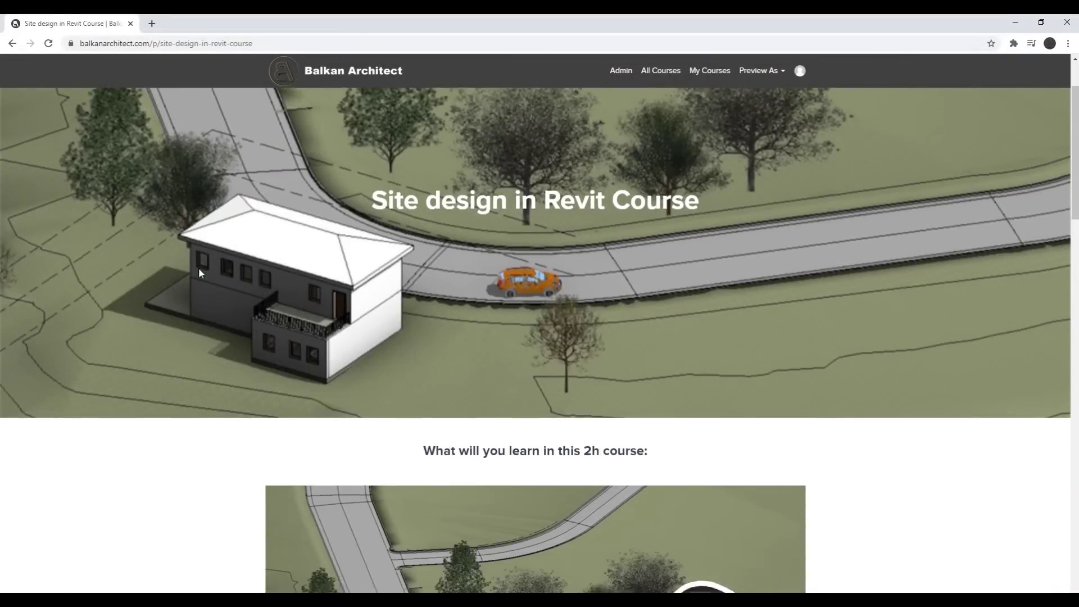
scroll(201, 273, down, 6)
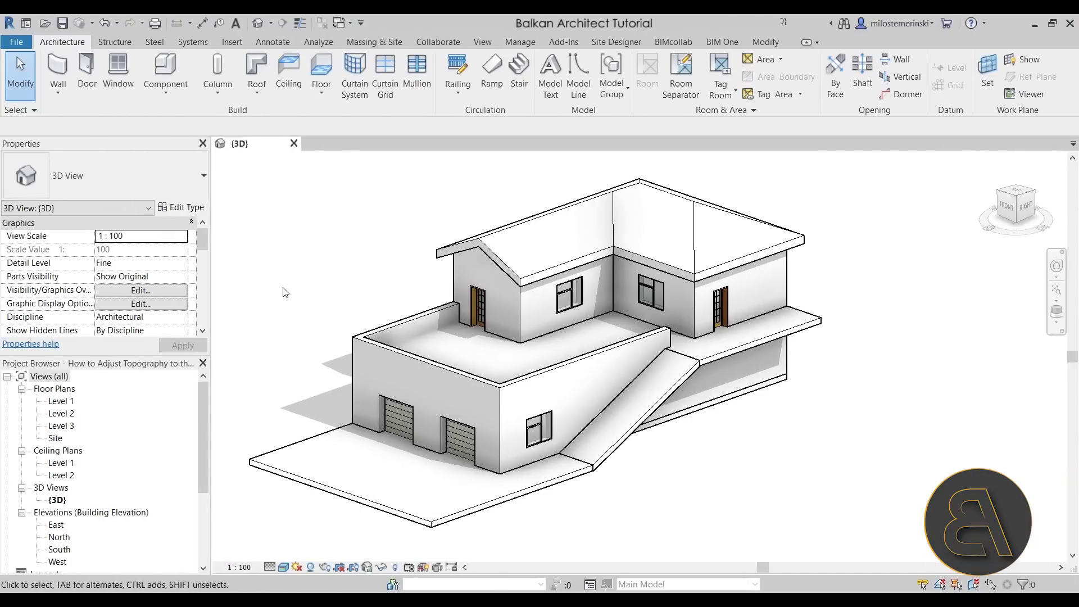
shift+middle_drag(710, 460, 778, 472)
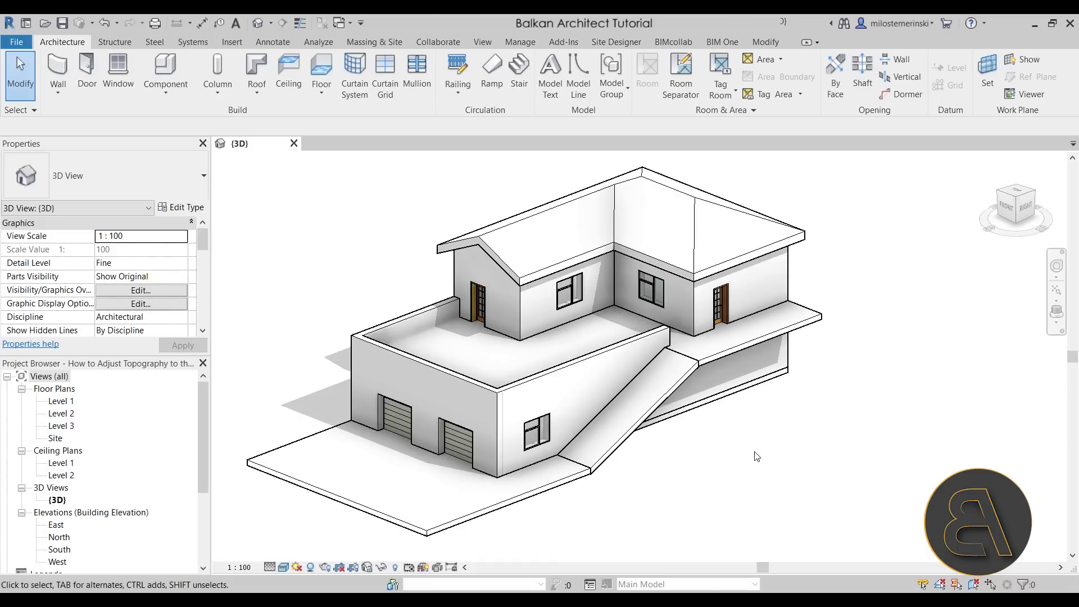
shift+middle_drag(756, 454, 712, 446)
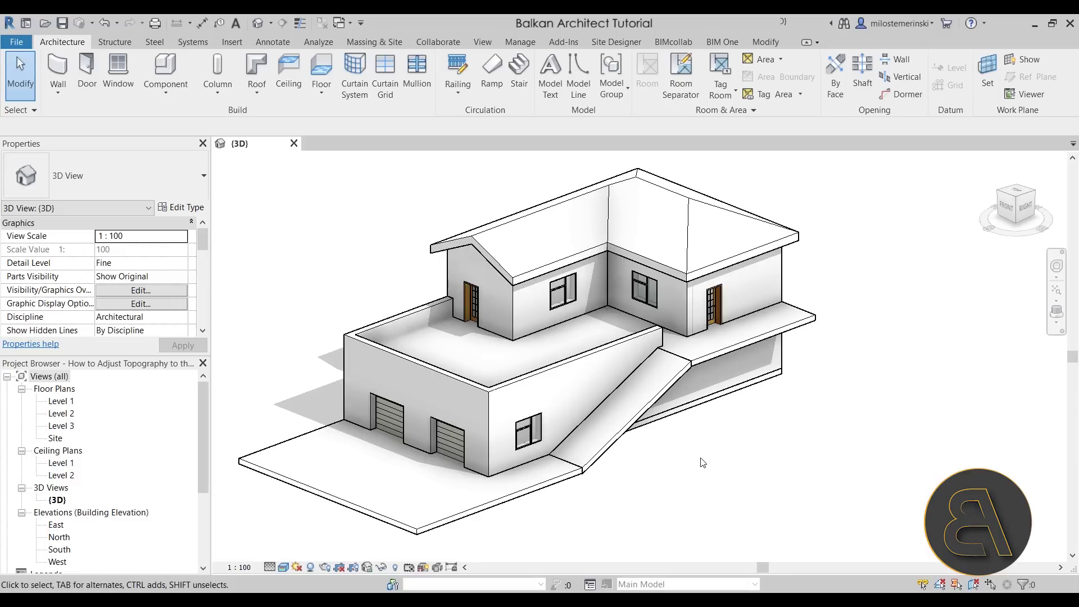
shift+middle_drag(693, 447, 703, 460)
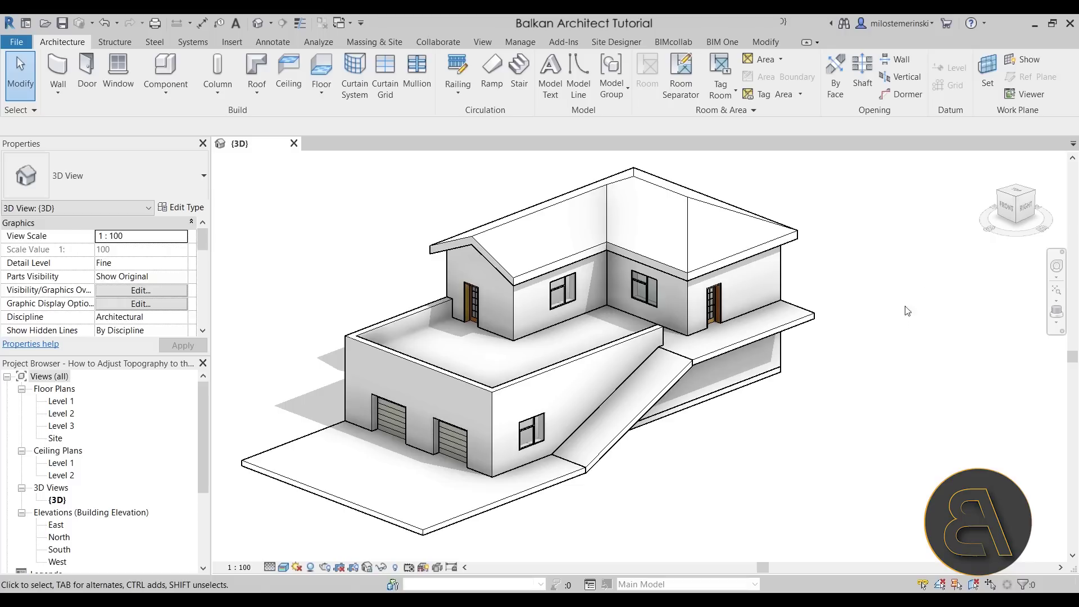
scroll(903, 320, down, 1)
scroll(857, 302, down, 2)
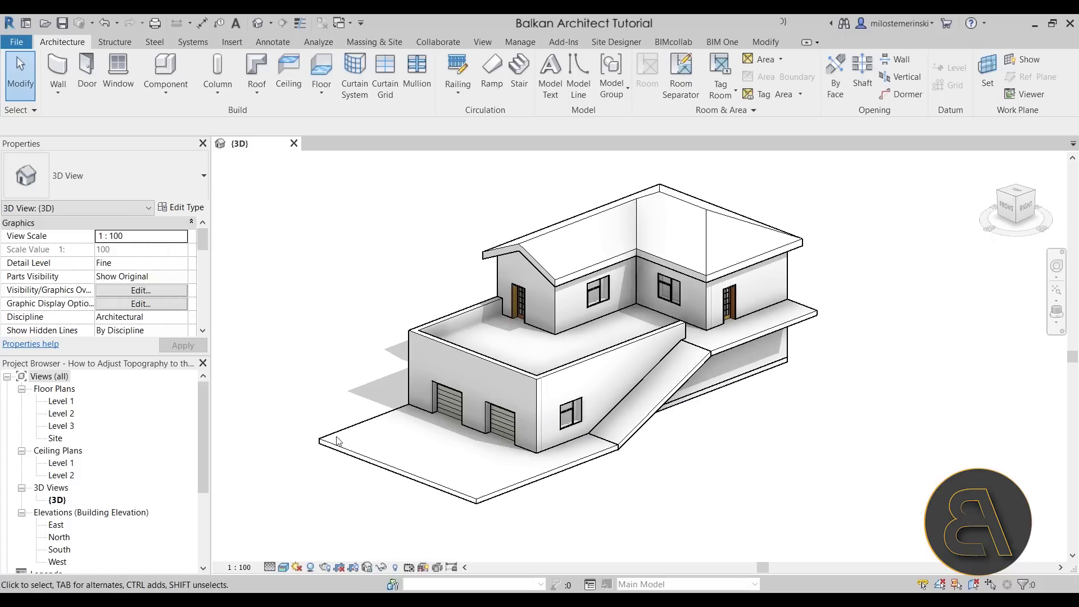
Open the Site floor plan and frame the house with empty space around it
double_click(55, 439)
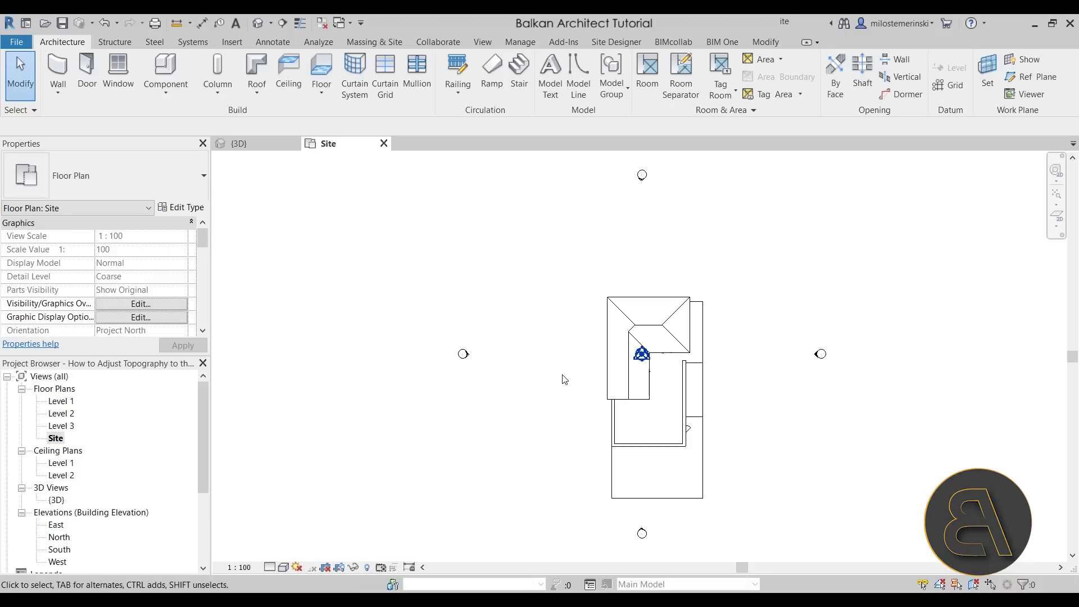
mouse_move(755, 449)
middle_down()
mouse_move(649, 432)
mouse_move(580, 379)
mouse_move(581, 390)
middle_up()
scroll(586, 392, up, 2)
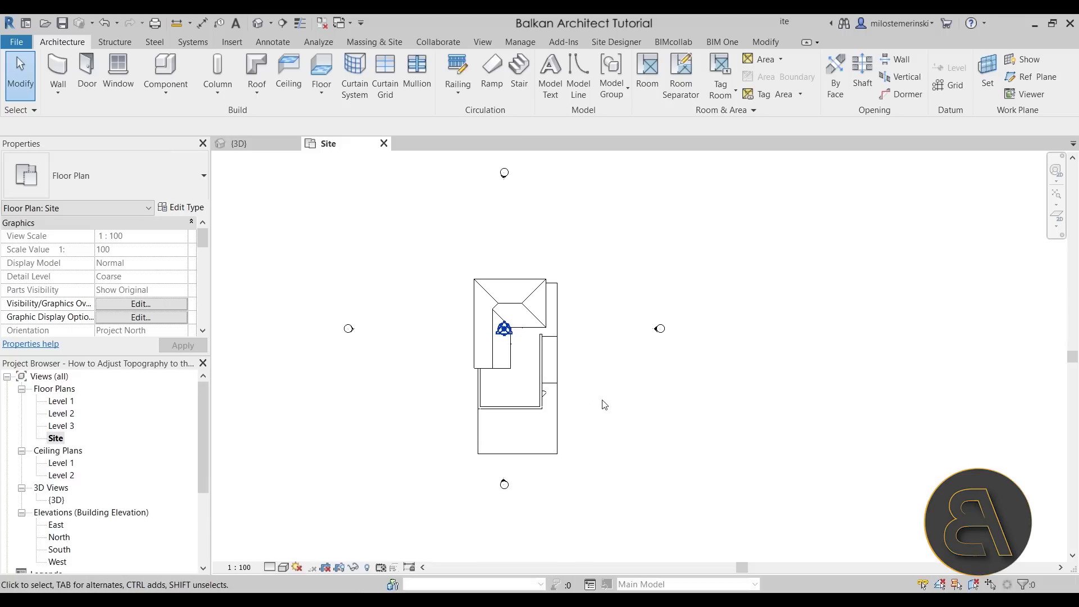
Start a toposurface and place a row of six points at elevation 0 south of the driveway
click(384, 48)
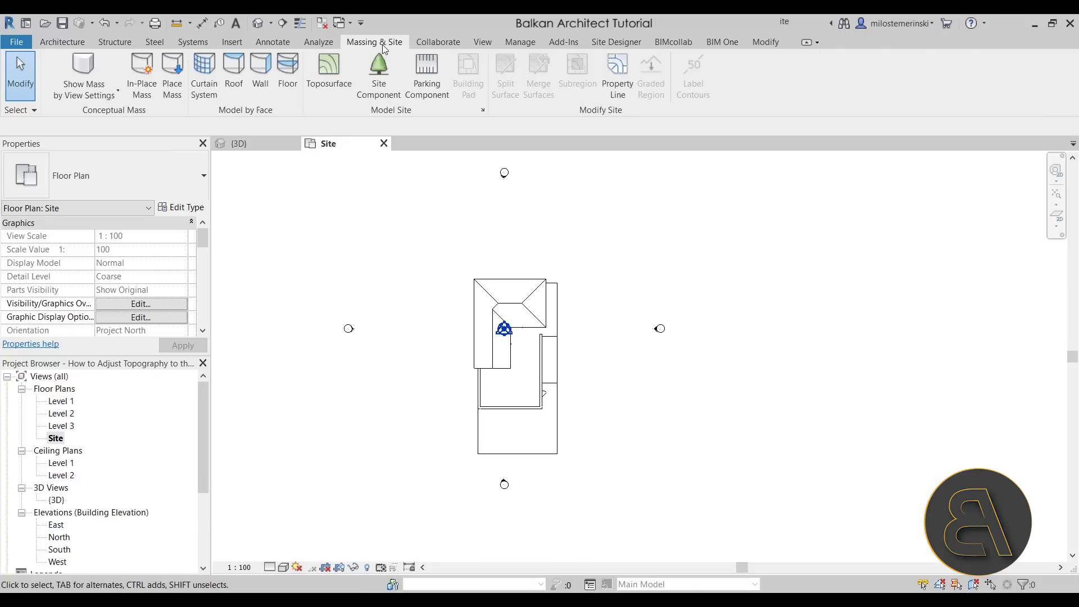
click(330, 79)
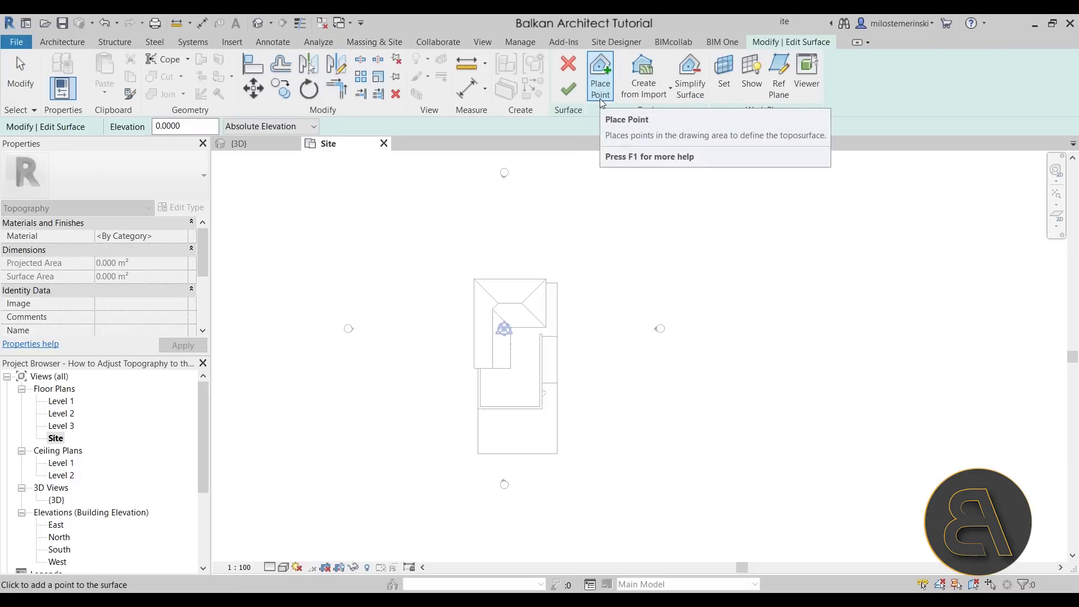
click(316, 491)
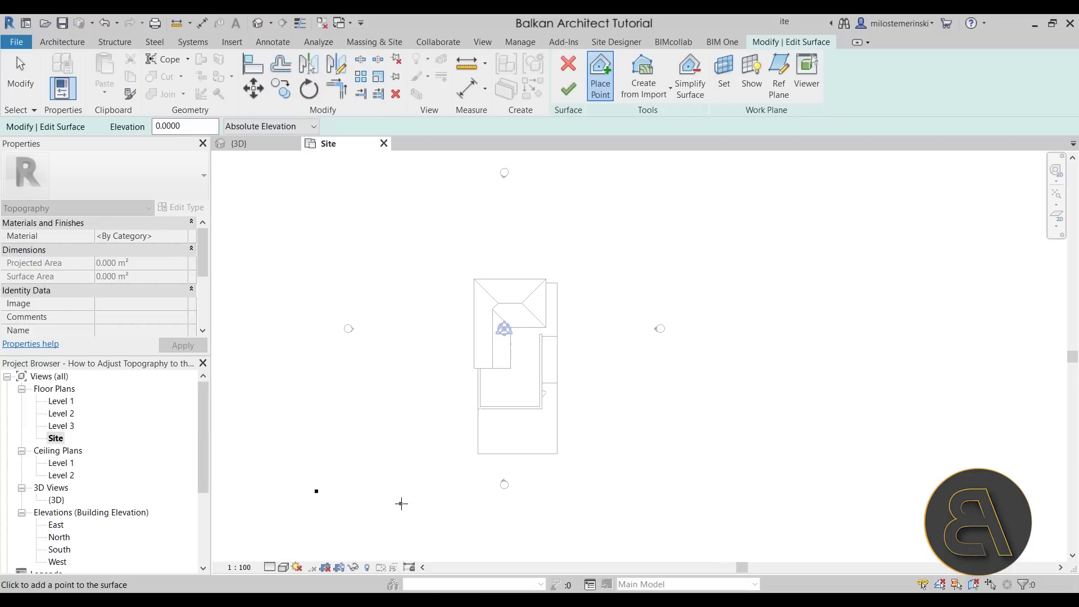
click(402, 503)
click(476, 510)
click(566, 509)
click(641, 507)
click(722, 500)
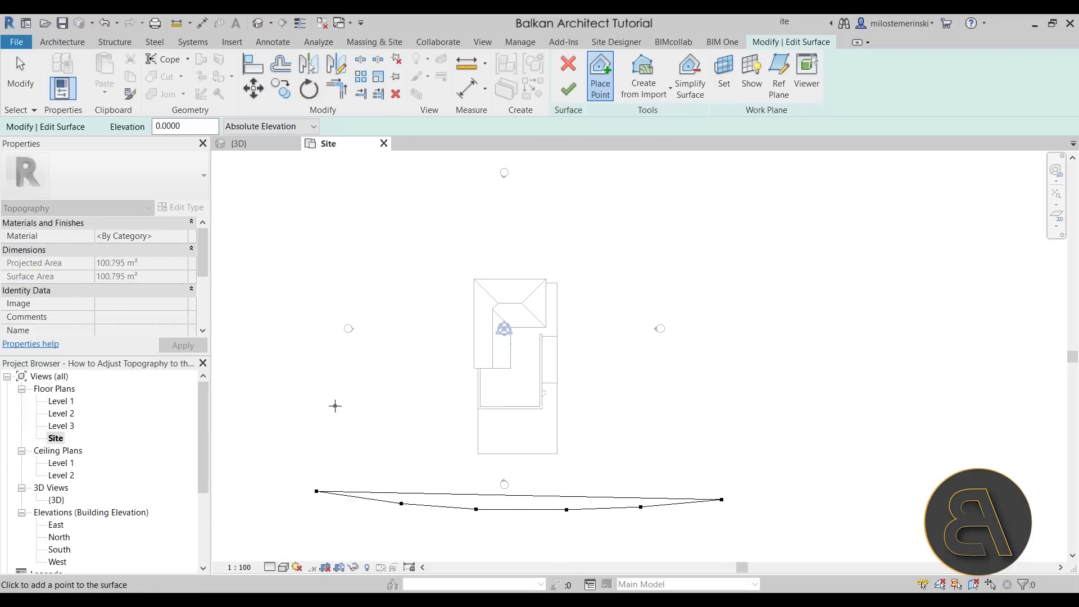
Place a second row of seven surface points at elevation 0, running west to east along the garage front
scroll(498, 409, up, 3)
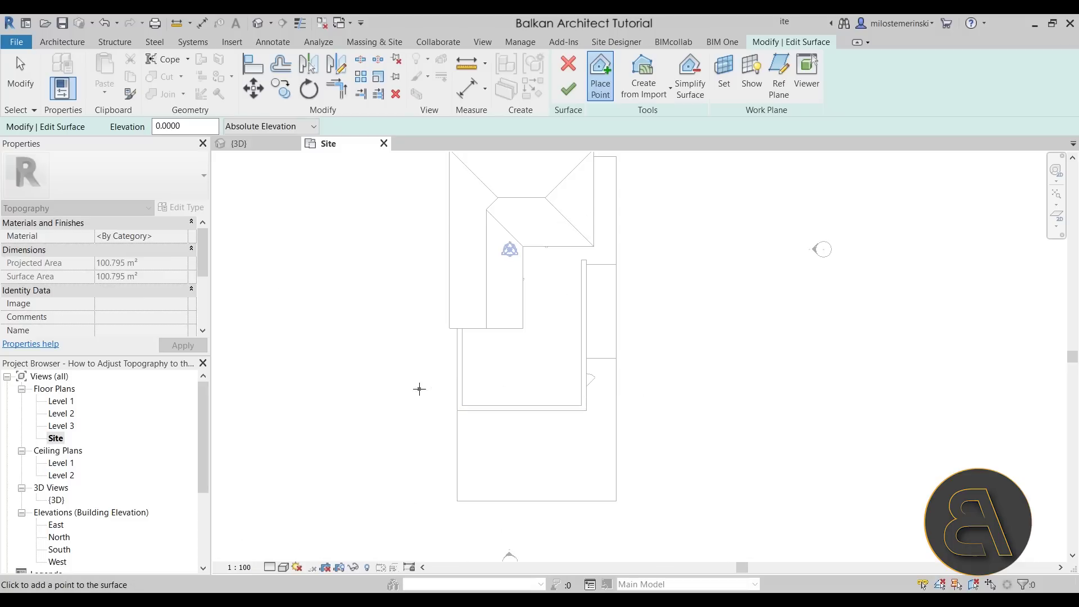
scroll(652, 394, down, 3)
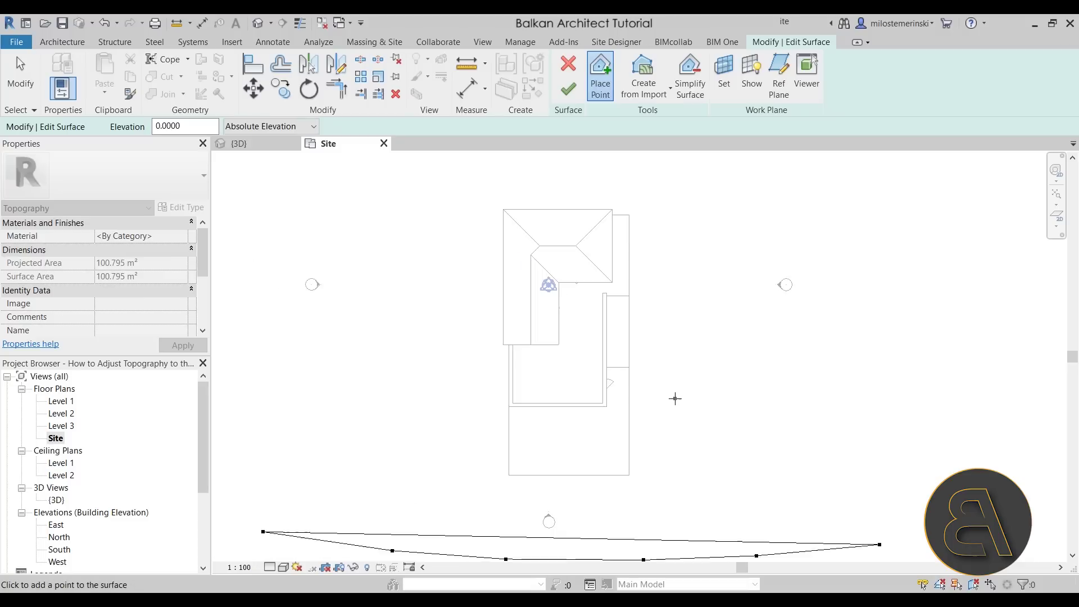
middle_drag(664, 399, 636, 398)
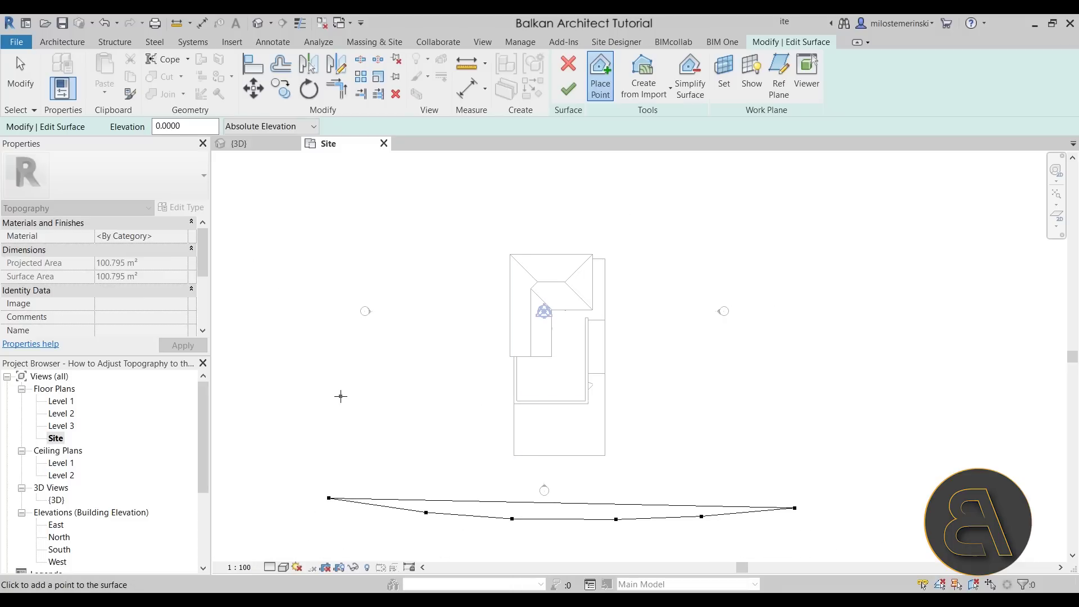
click(319, 398)
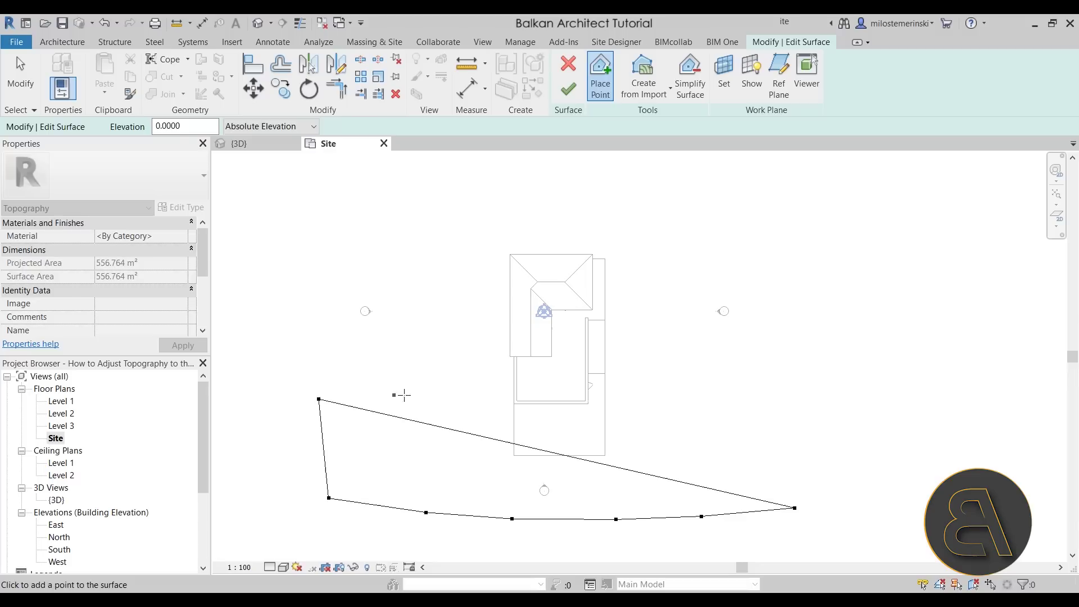
click(413, 396)
click(494, 397)
click(552, 400)
click(627, 399)
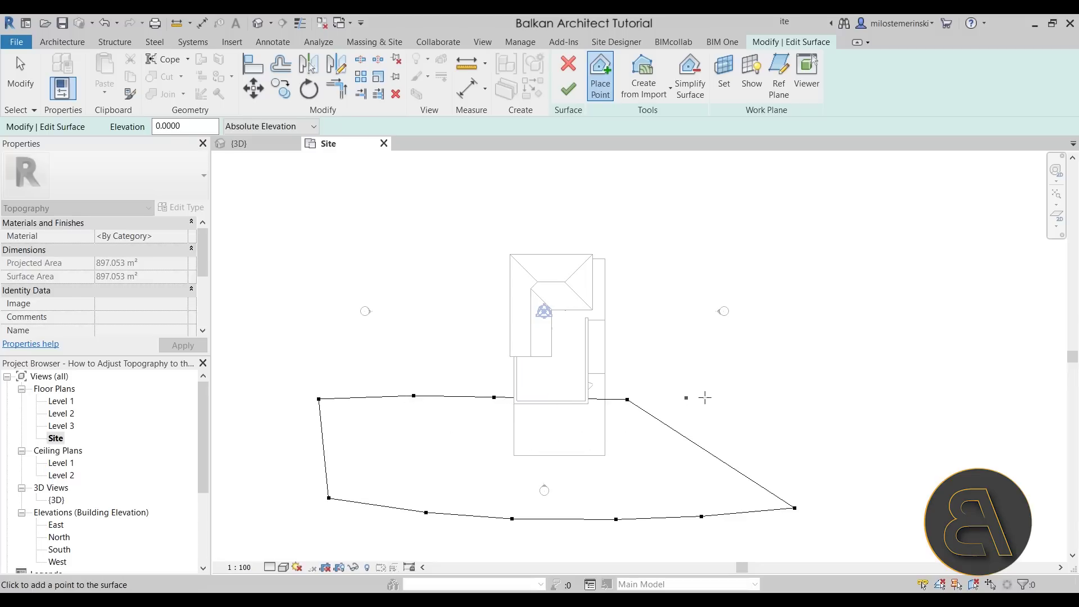
click(707, 398)
click(795, 407)
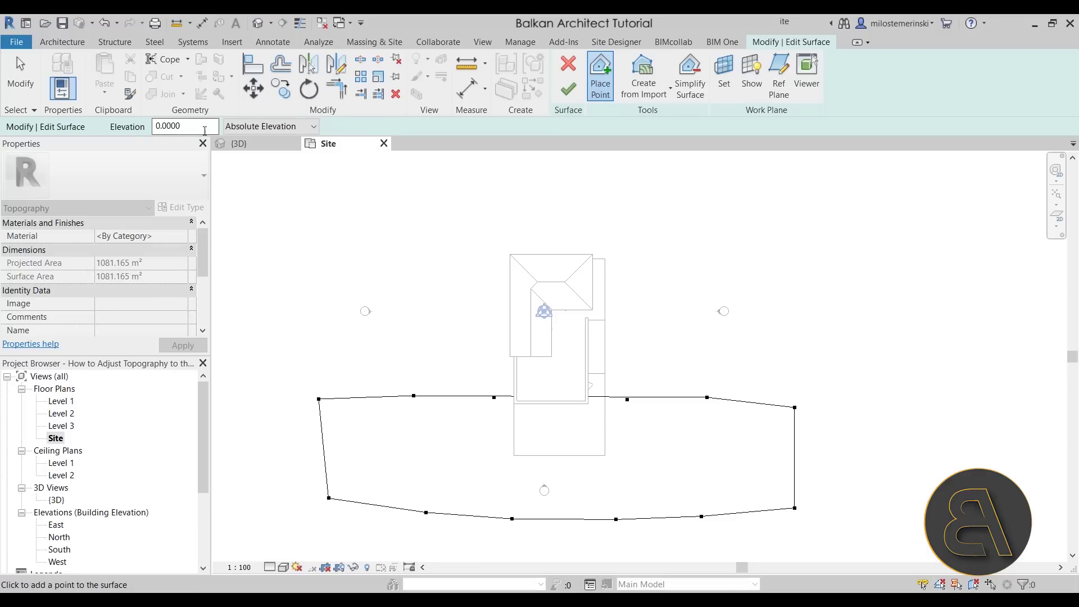
Set the point elevation to 4.0000 and place a row of seven points across the hipped-roof part of the house
click(169, 126)
text(4.0000)
click(310, 290)
click(440, 292)
click(498, 291)
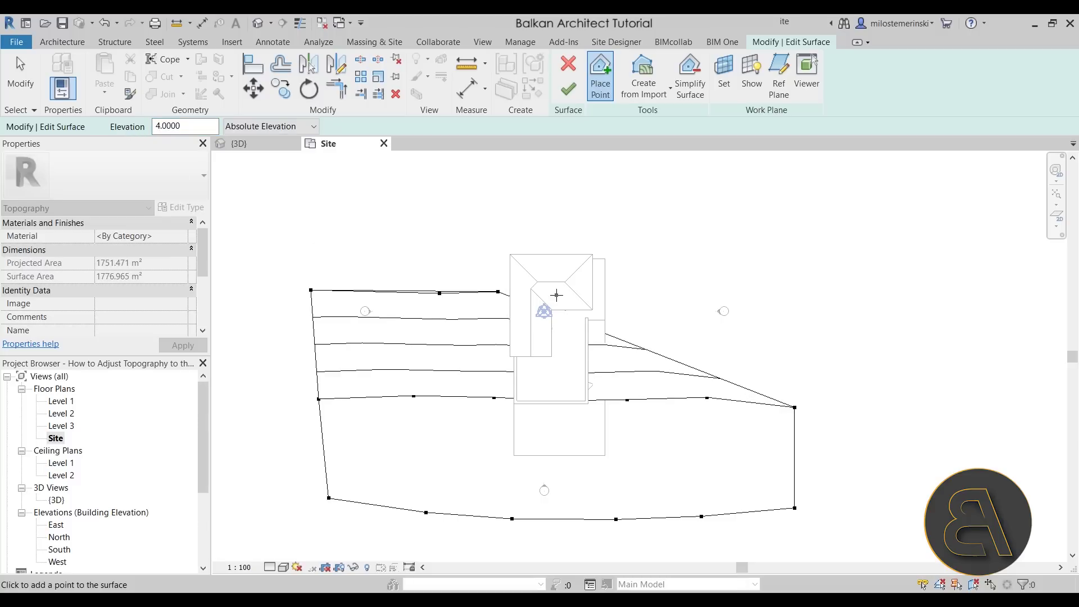
click(605, 297)
click(659, 298)
click(736, 299)
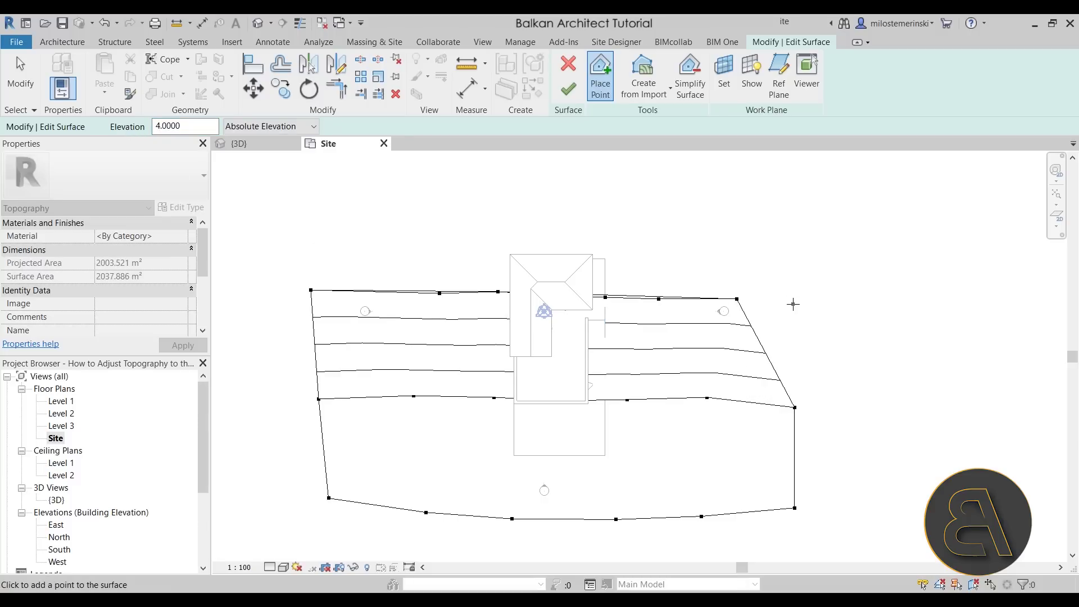
click(789, 300)
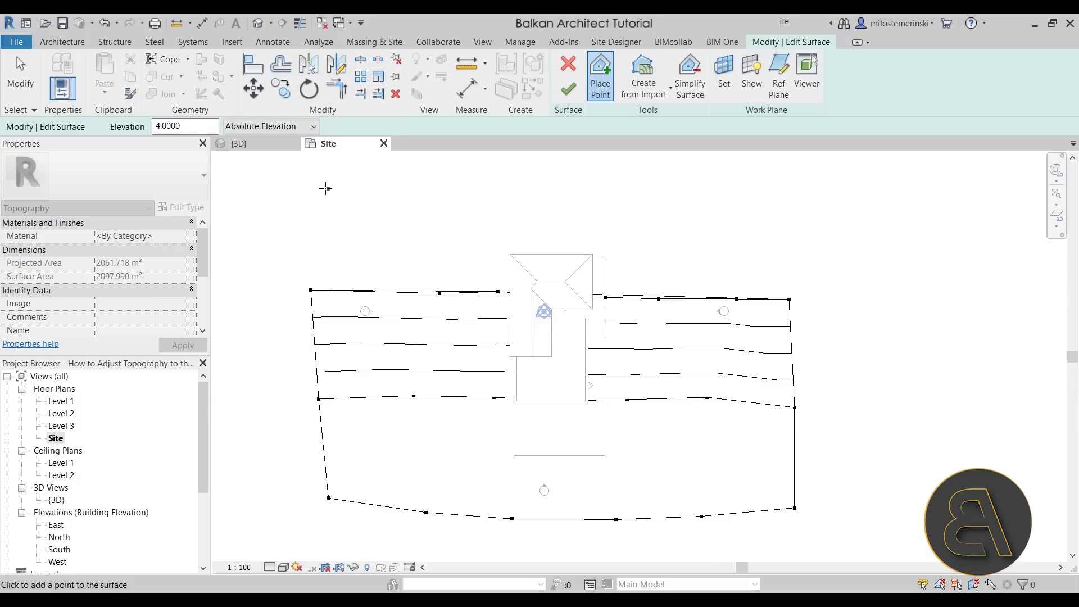
Place a row of seven surface points at elevation 4.0000 north of the house, from west to east
click(309, 182)
click(381, 182)
click(473, 185)
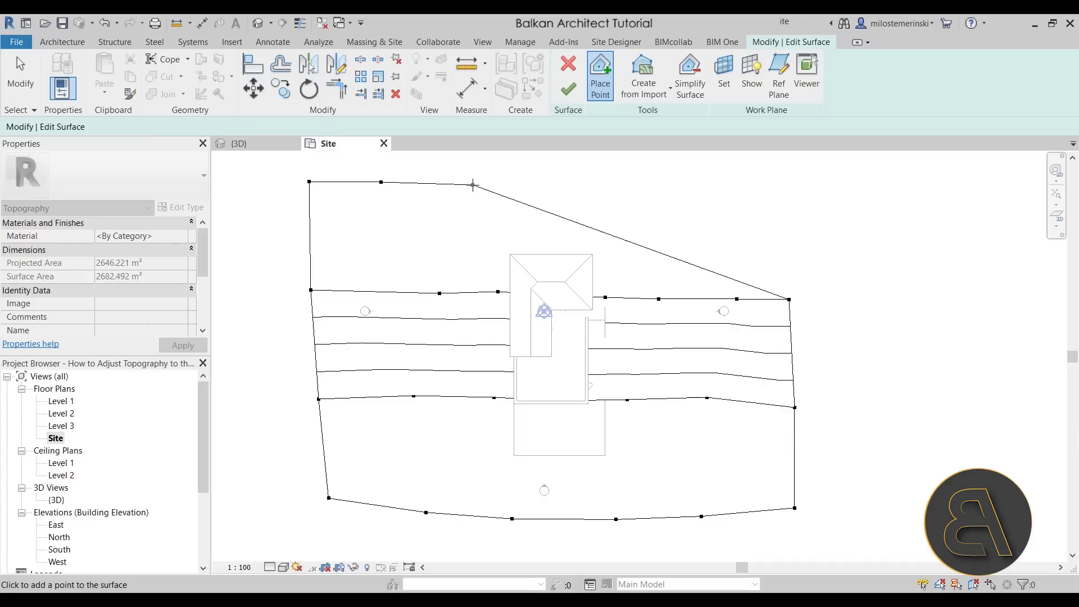
click(564, 188)
click(640, 190)
click(735, 196)
click(785, 198)
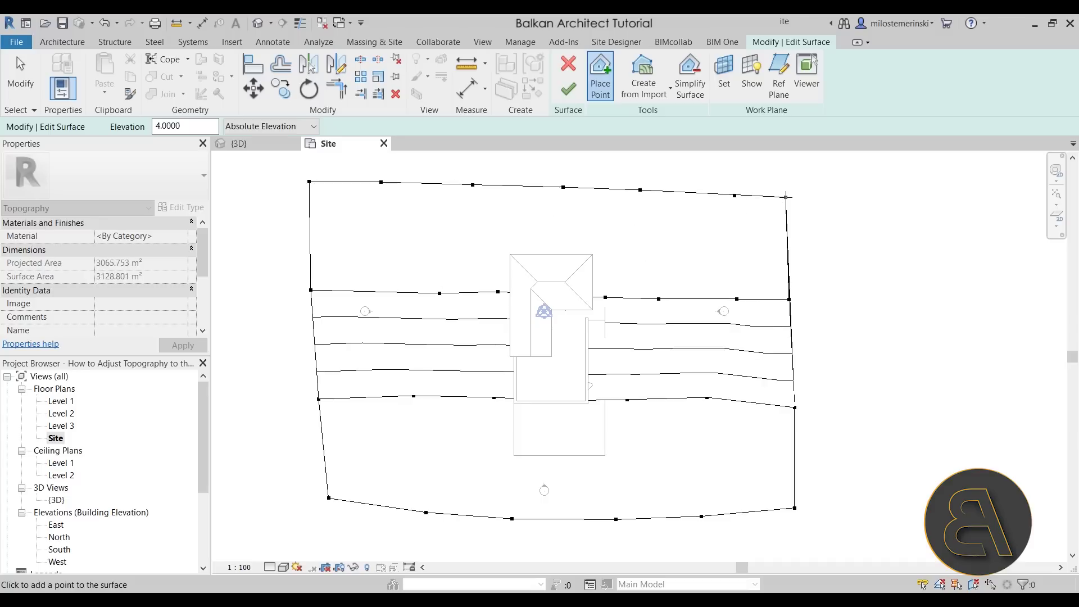
Leave point placement and move the northeast corner point of the surface slightly west
scroll(785, 198, up, 3)
key(Escape)
drag(784, 197, 768, 196)
scroll(800, 278, down, 3)
key(Escape)
scroll(800, 277, down, 1)
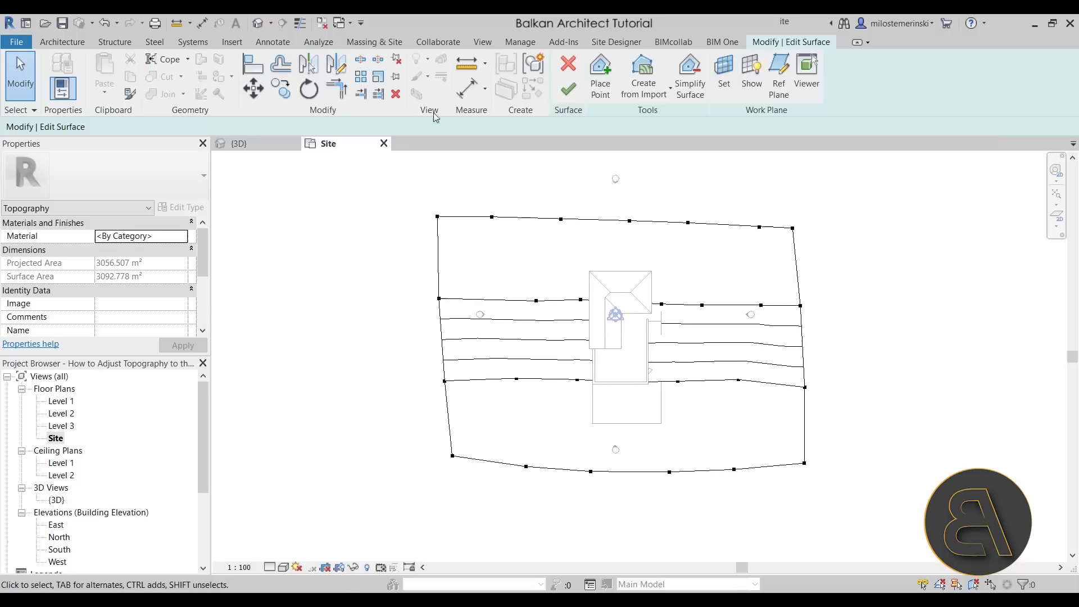
Check the terrain around the house in the 3D view and finish the toposurface
click(260, 24)
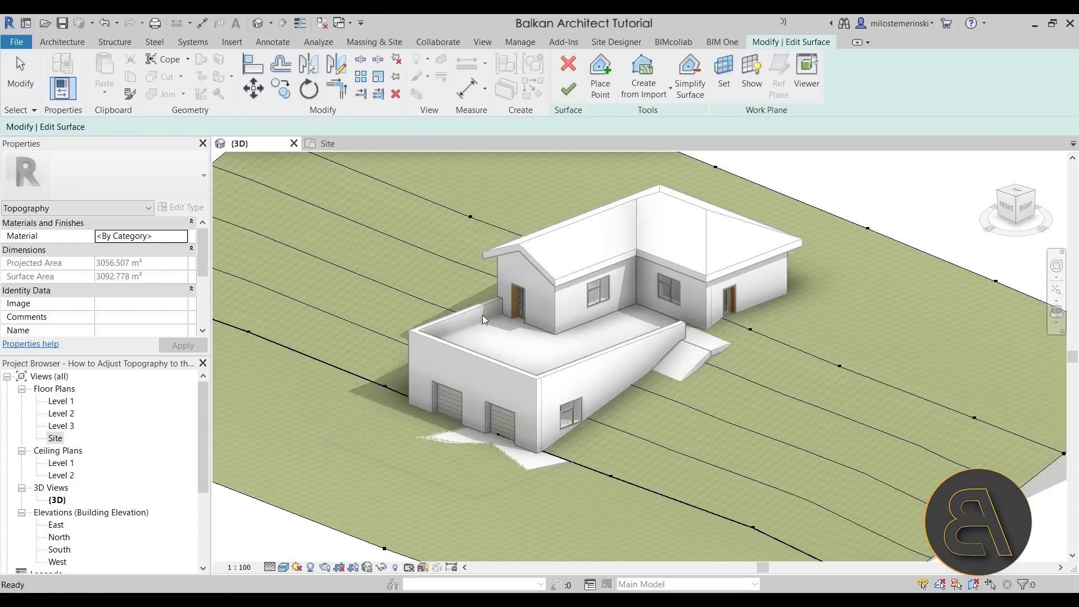
scroll(670, 406, down, 2)
shift+middle_drag(657, 412, 698, 440)
click(568, 88)
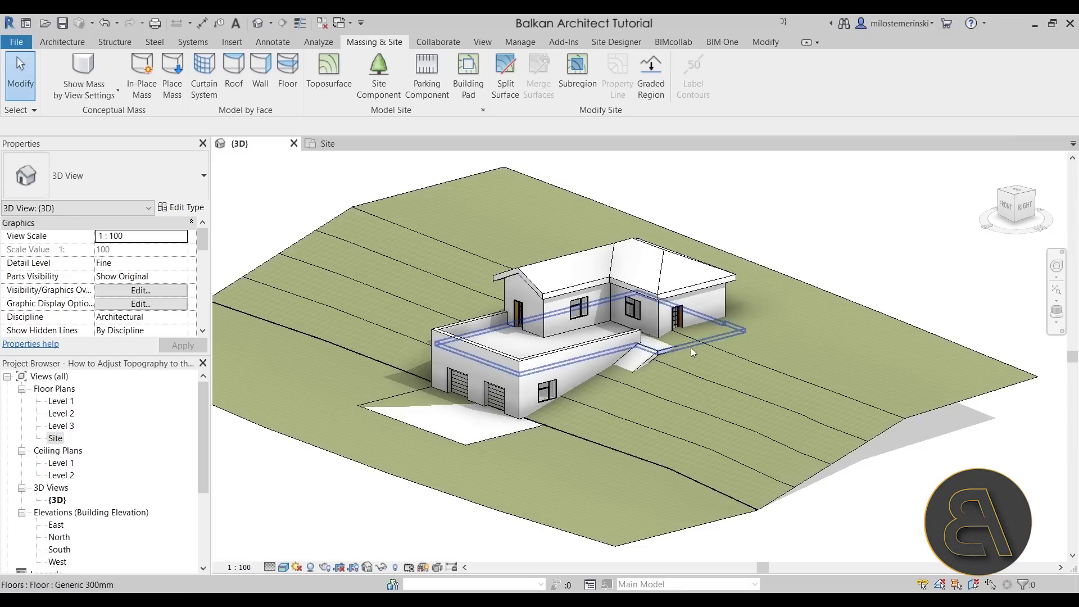
click(726, 356)
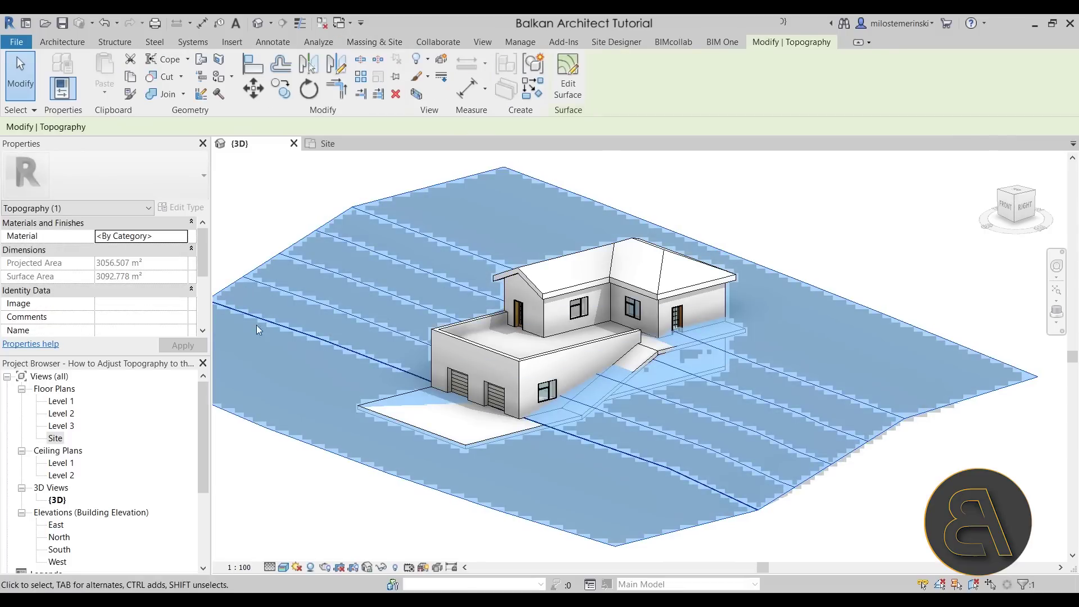
key(Escape)
click(615, 454)
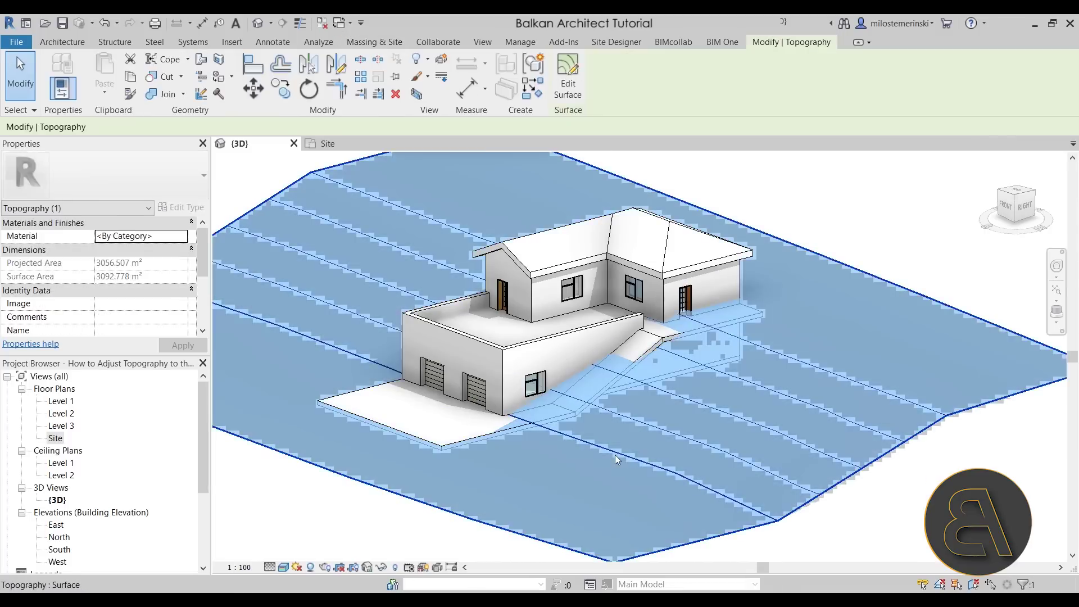
scroll(495, 276, down, 1)
scroll(630, 430, up, 2)
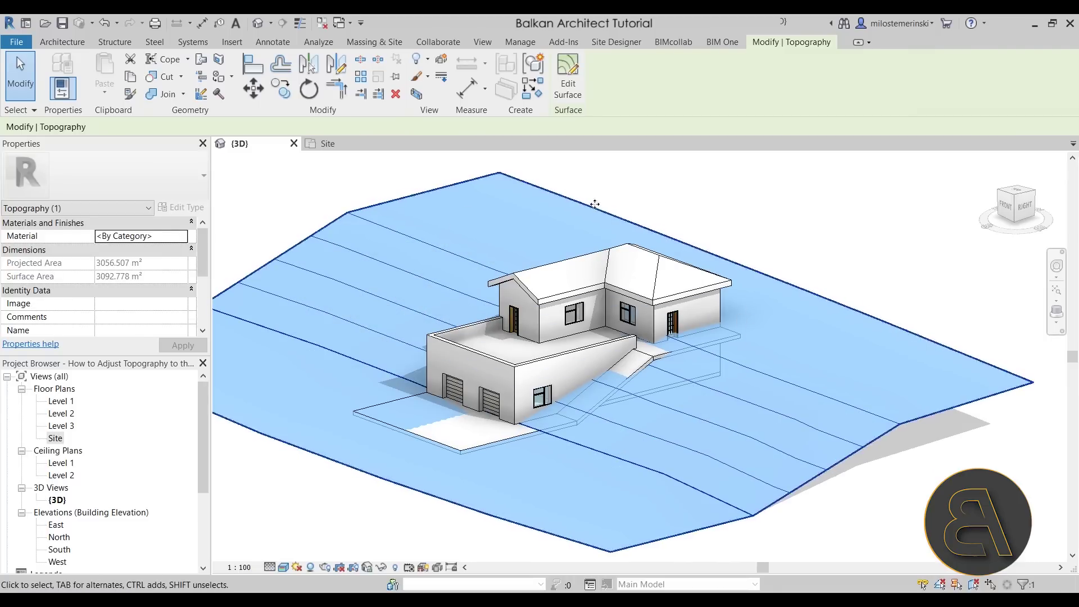
key(Escape)
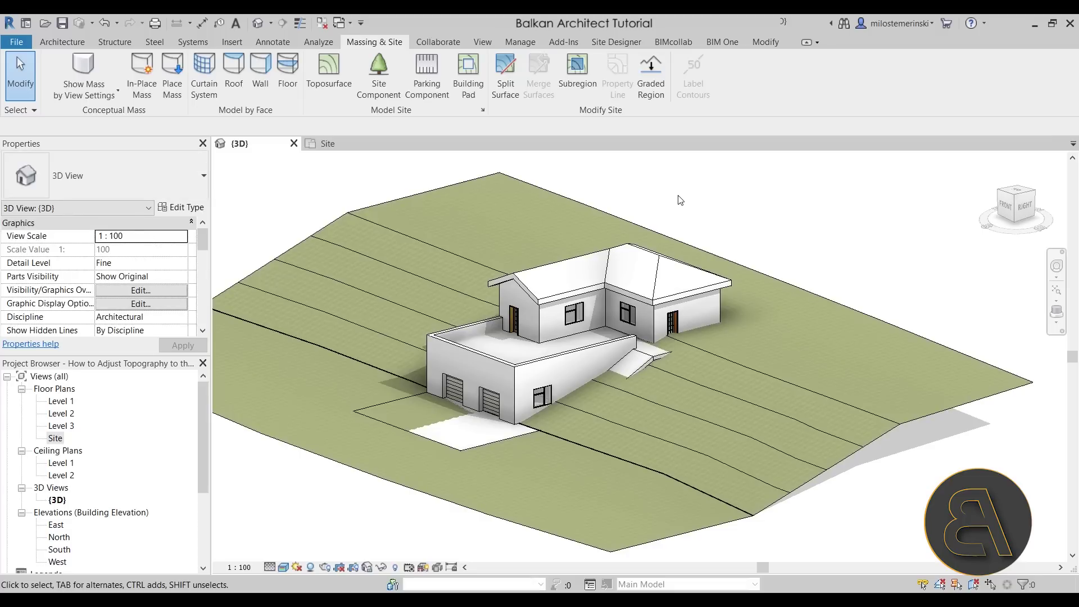
Start a building pad on Level 1 and trace its boundary from the full edge chain of the ground-level driveway slab using Pick Lines
click(462, 92)
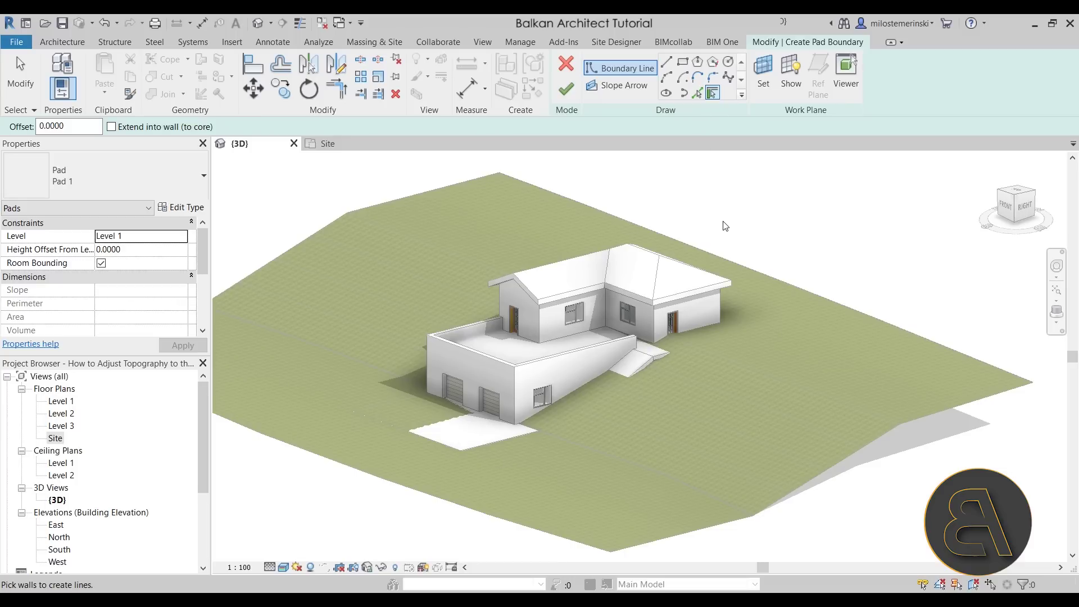
click(701, 93)
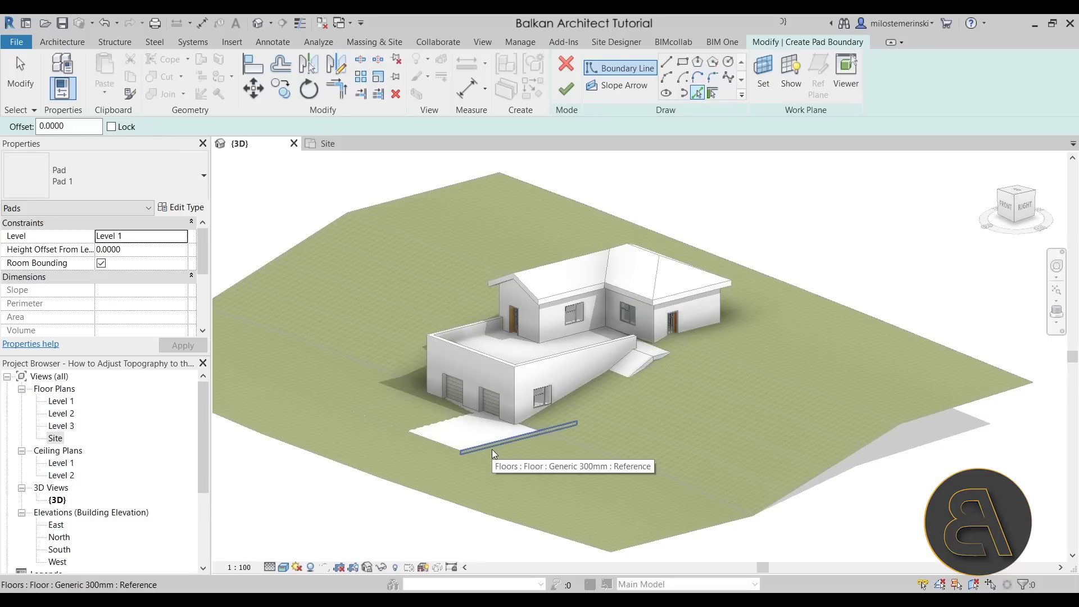
key(Tab)
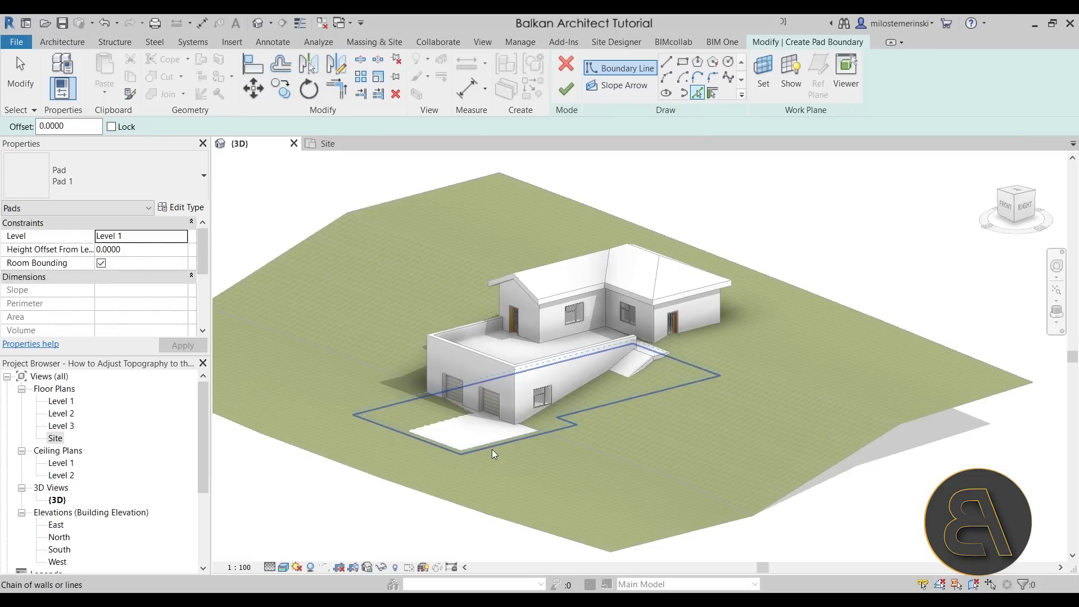
click(493, 454)
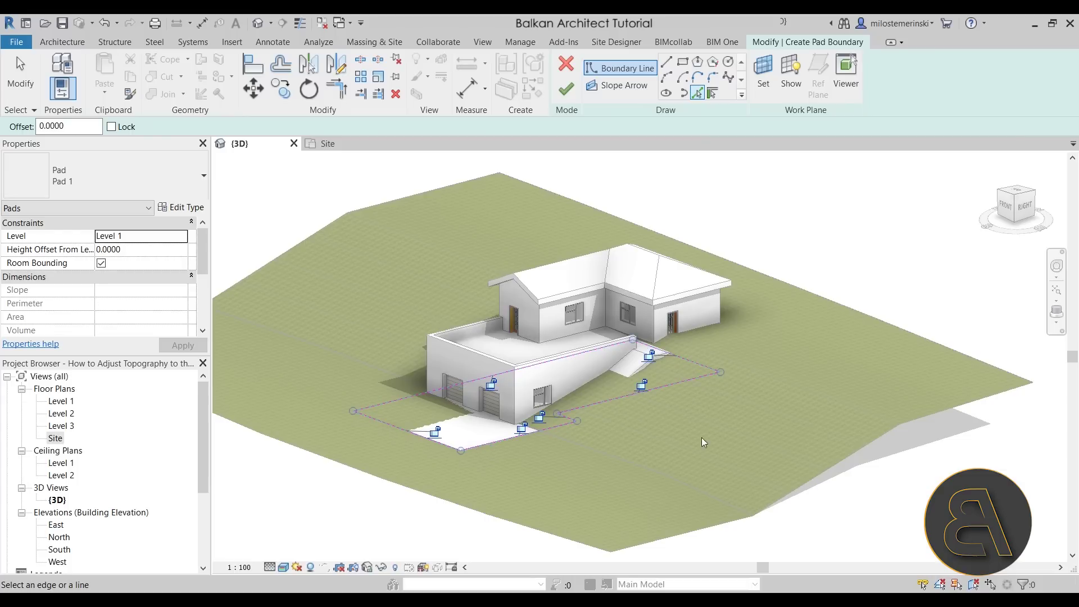
key(Escape)
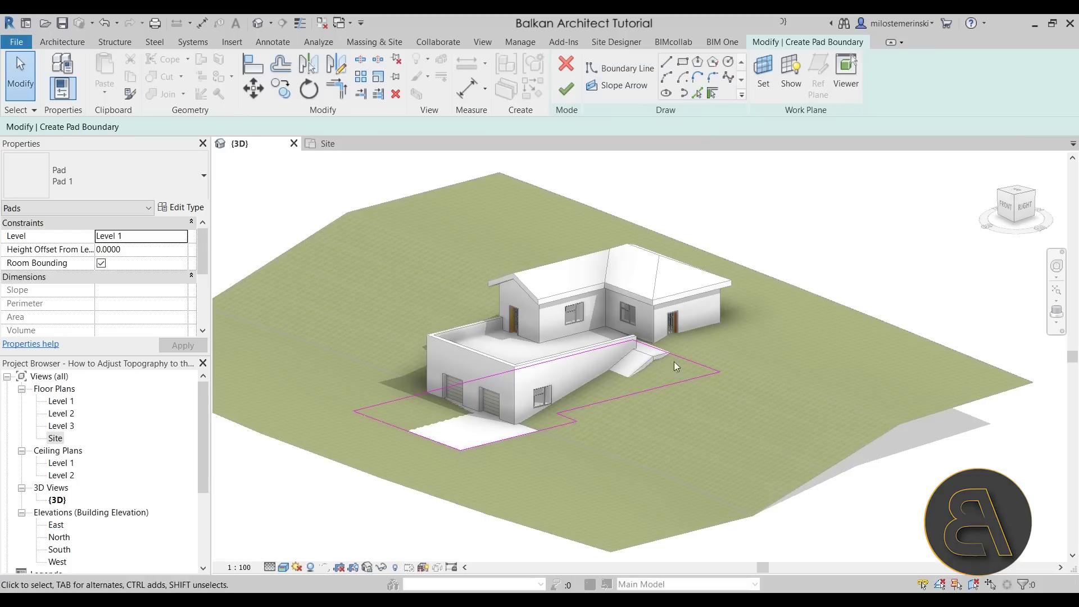
Delete the short jog segment and the long line behind it on the east side of the pad boundary
scroll(579, 417, up, 4)
drag(587, 416, 451, 390)
key(Delete)
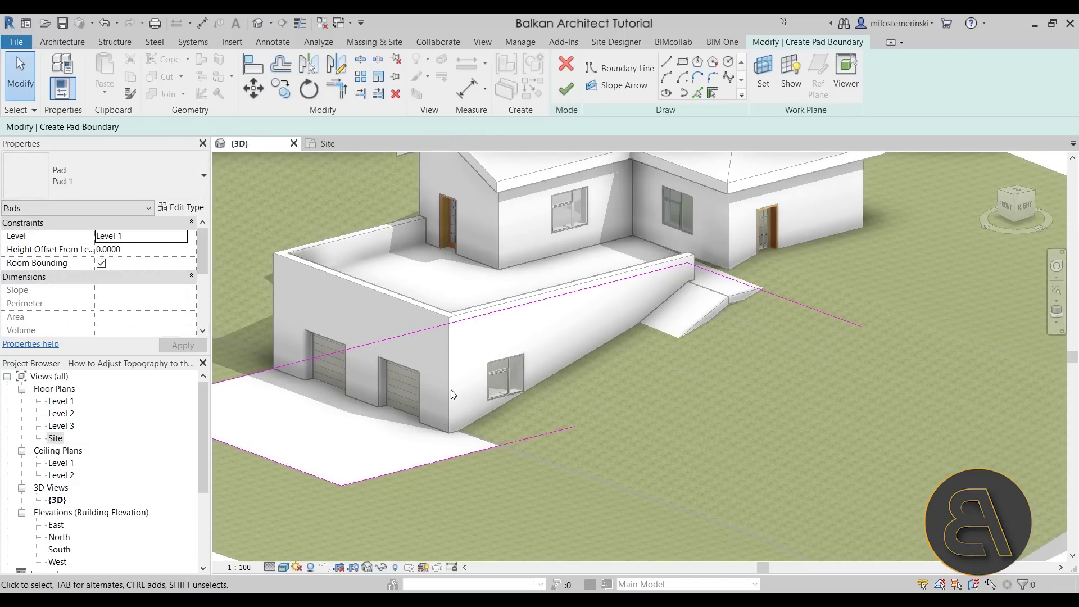
Trim/extend the driveway's east edge line and the north boundary line to meet in a corner, and finish the pad
click(335, 90)
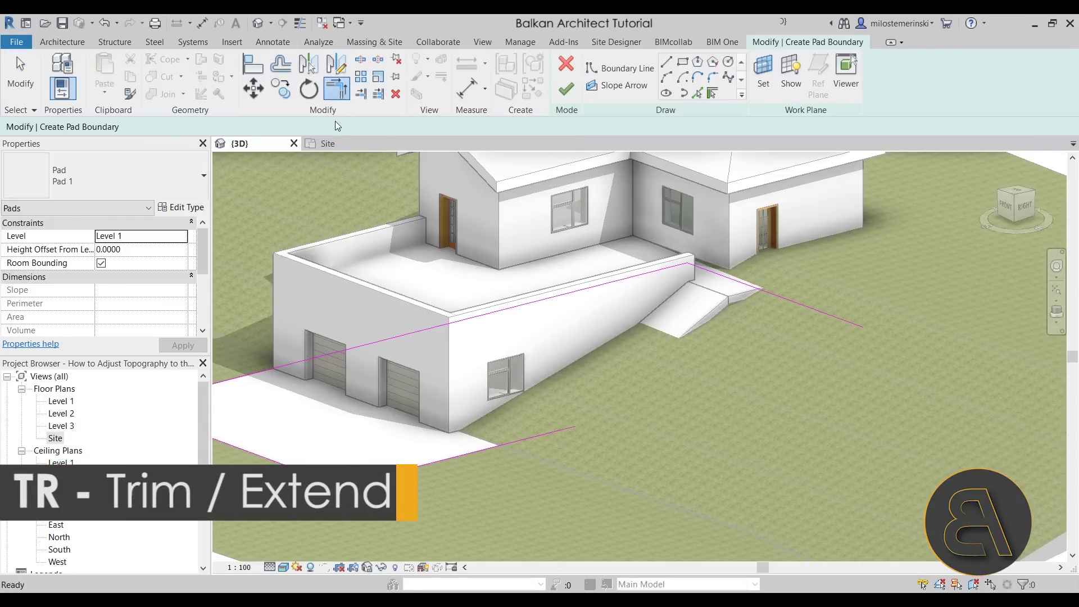
click(460, 456)
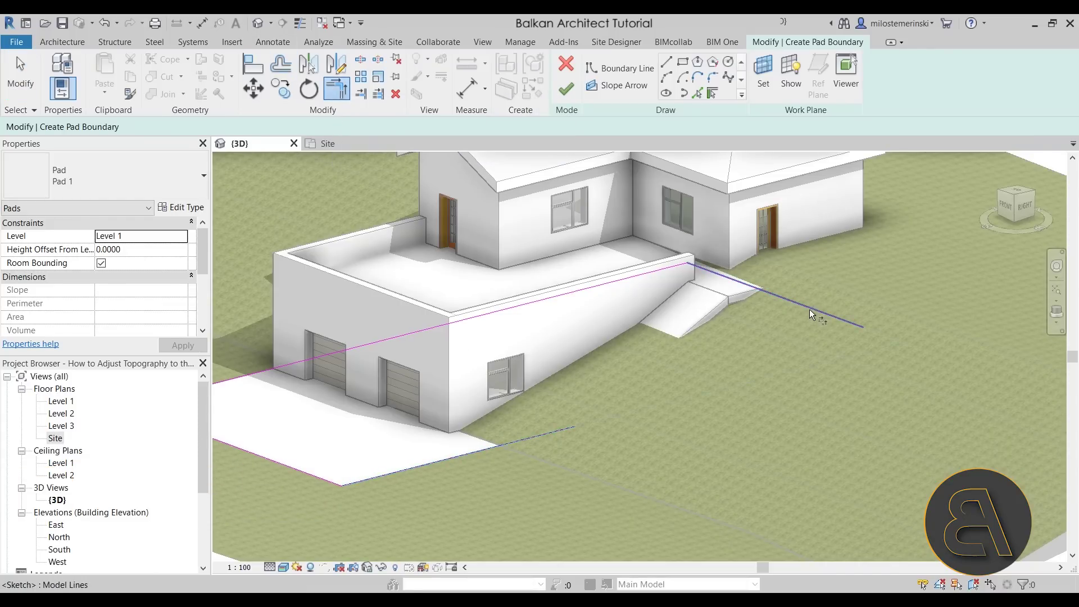
click(810, 308)
scroll(729, 262, down, 2)
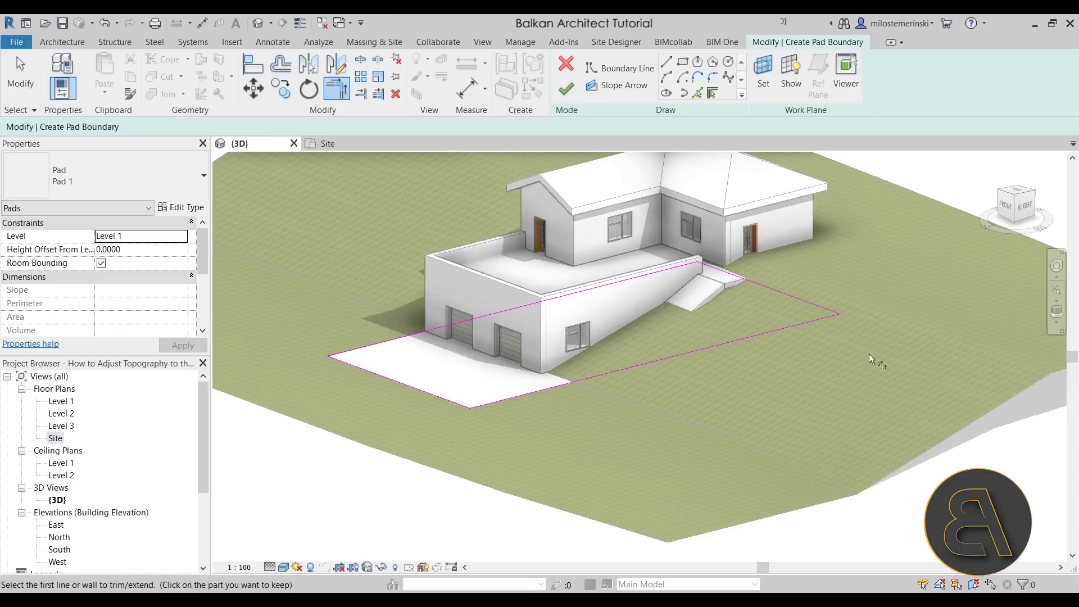
click(565, 90)
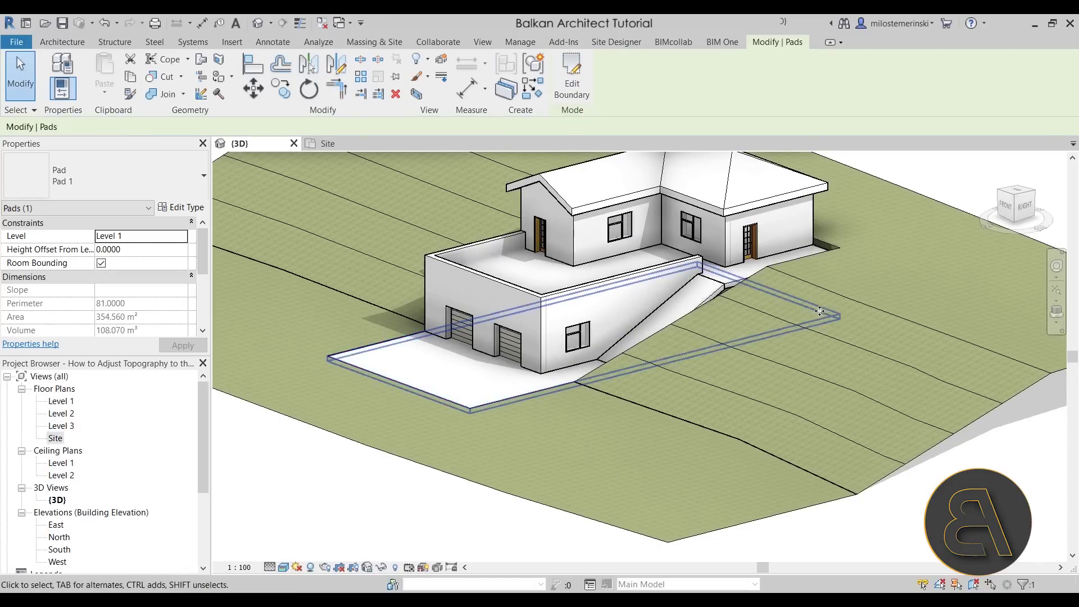
Deselect the pad and examine in 3D how the terrain meets the driveway, the ramp and the slab corner behind the house
shift+middle_drag(758, 371, 807, 308)
scroll(788, 433, down, 2)
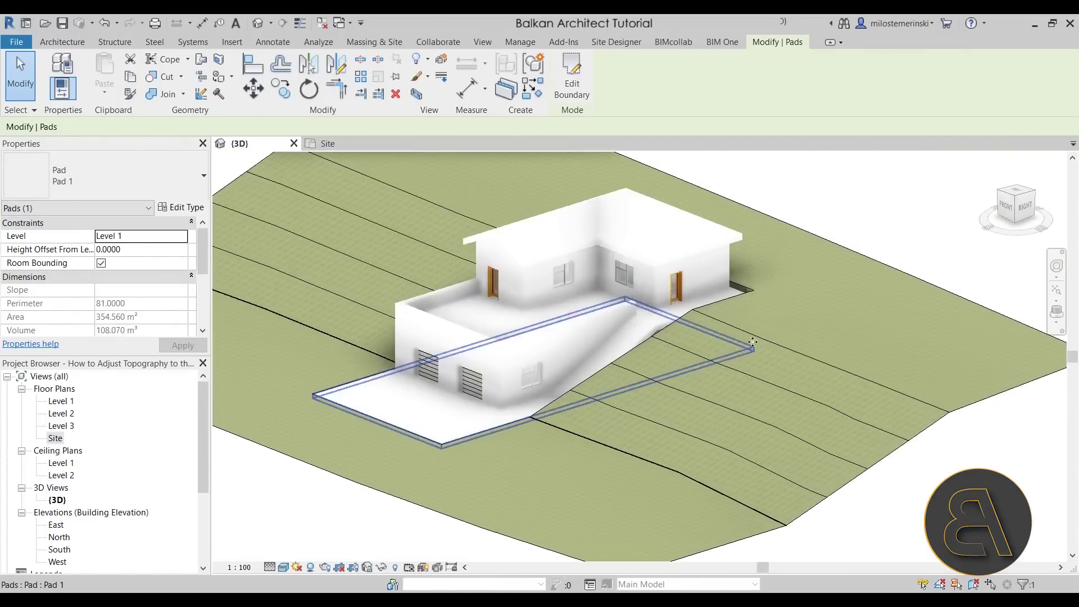
key(Escape)
scroll(706, 393, down, 2)
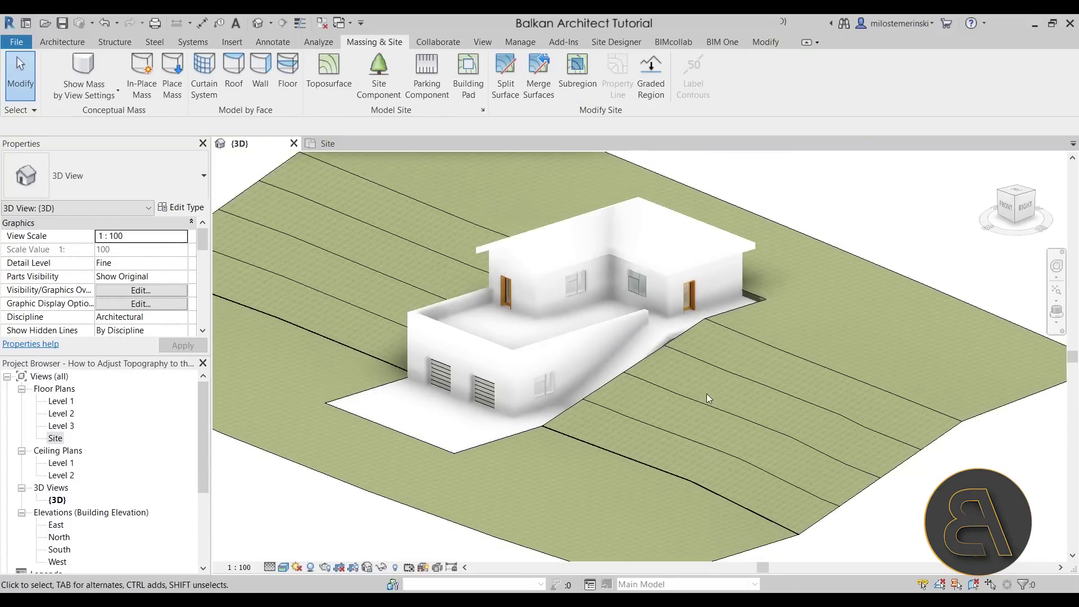
scroll(700, 394, up, 2)
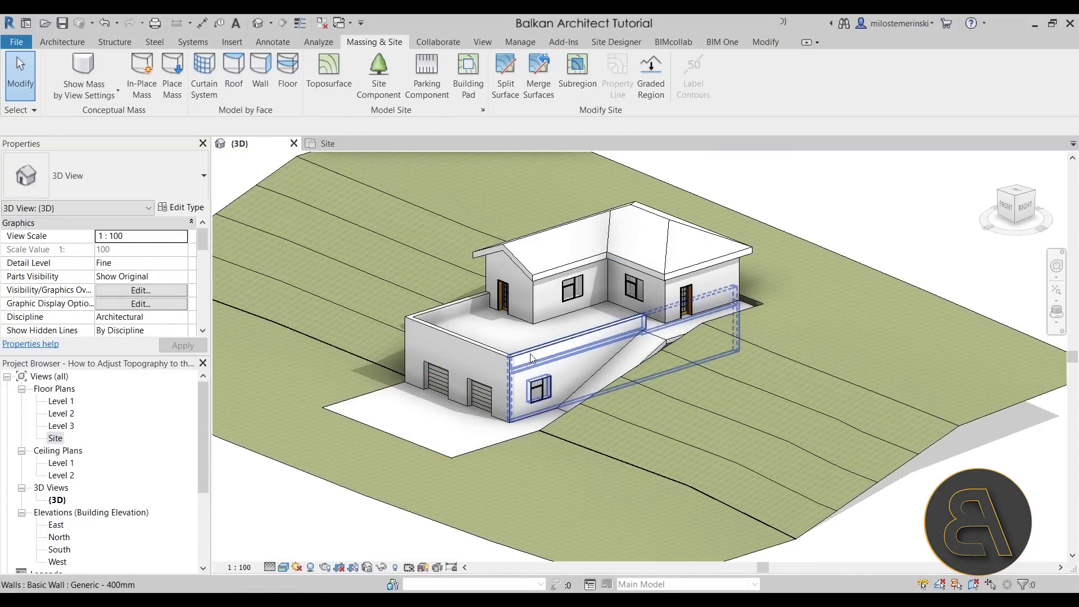
scroll(584, 418, up, 3)
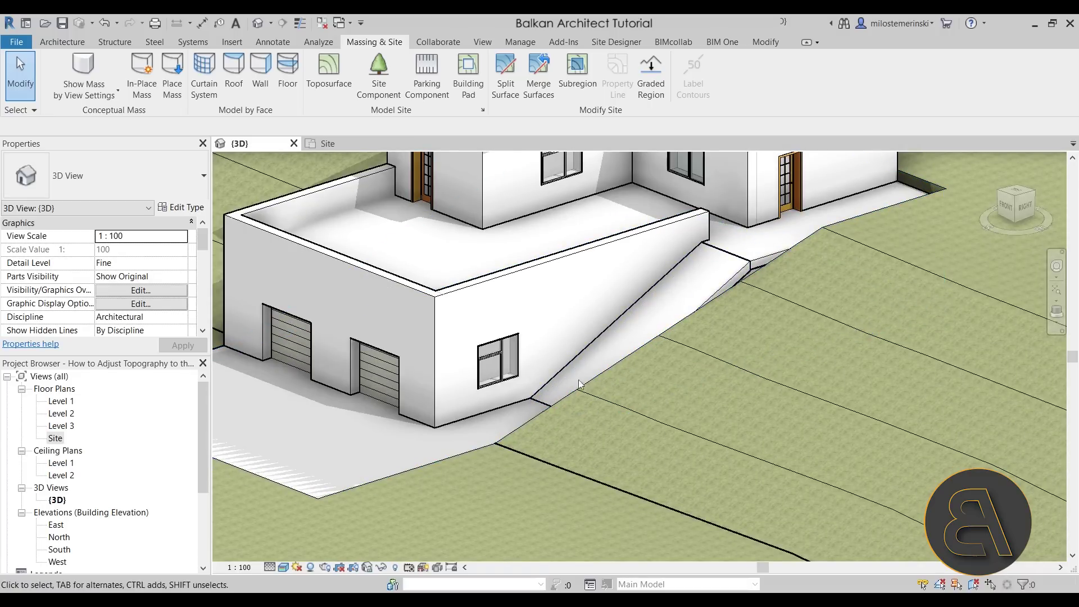
middle_drag(715, 258, 709, 262)
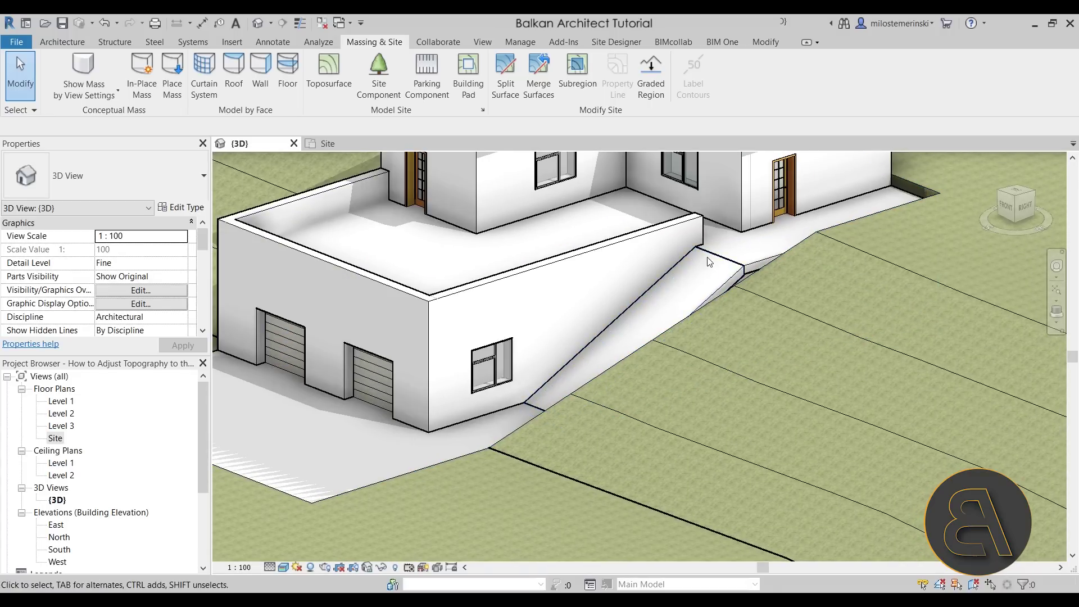
middle_drag(680, 301, 552, 372)
scroll(555, 344, down, 3)
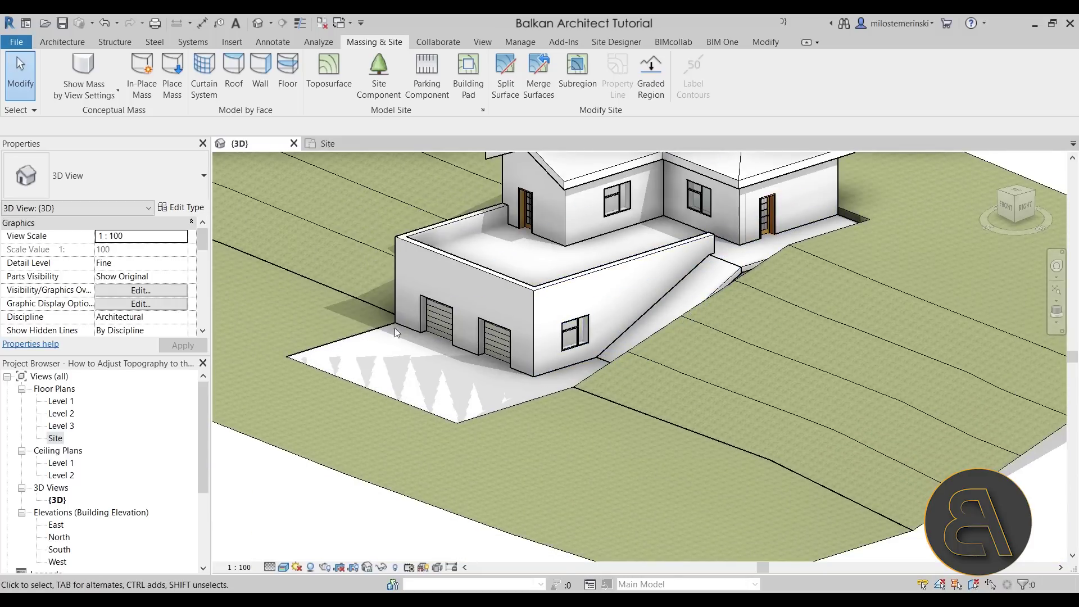
shift+middle_drag(420, 394, 878, 210)
scroll(878, 211, up, 3)
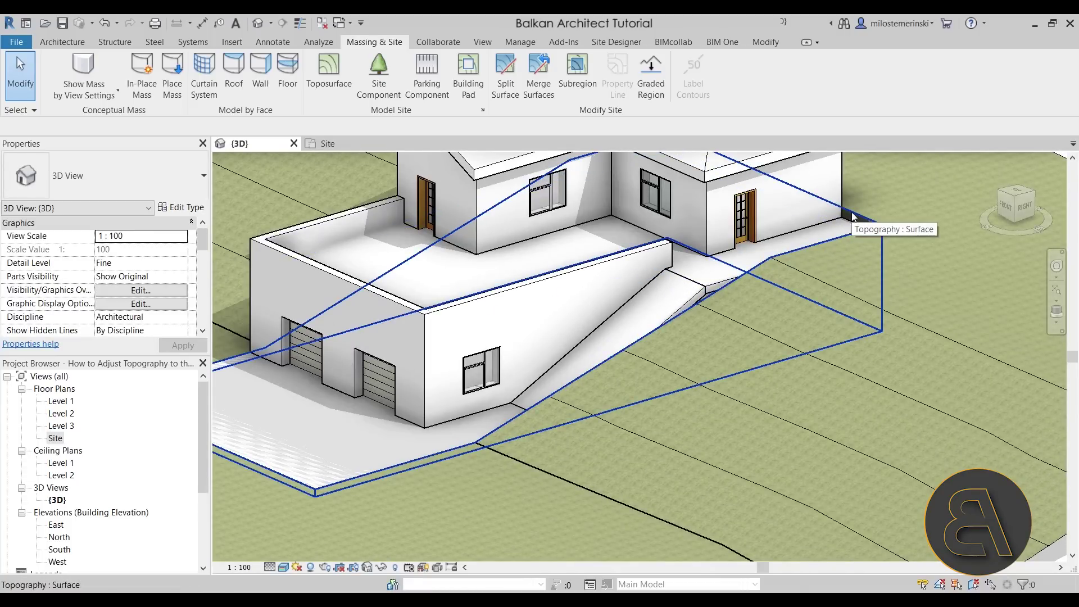
shift+middle_drag(852, 215, 854, 316)
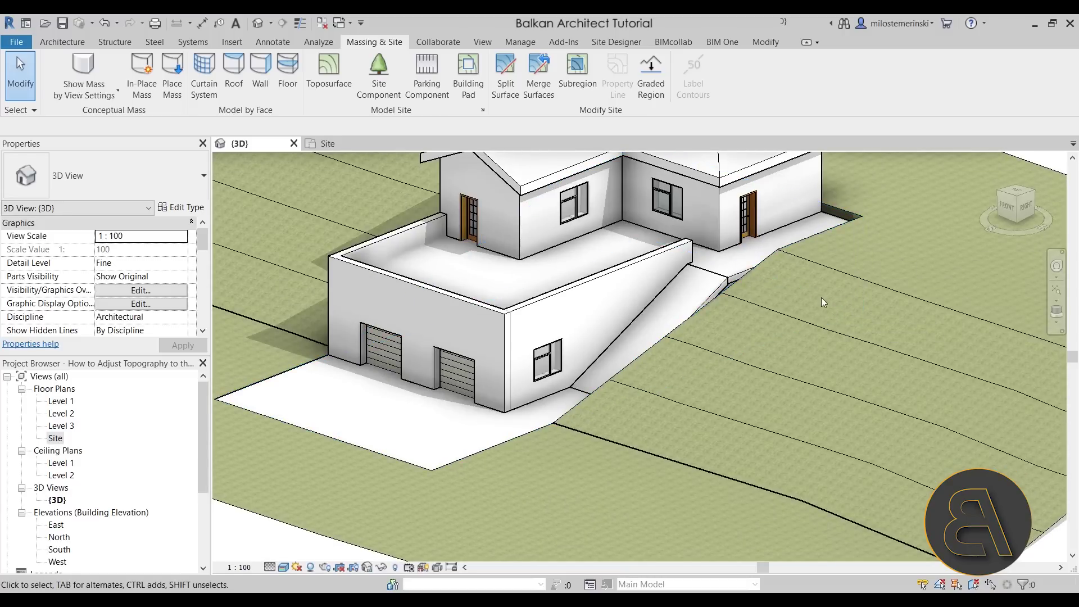
shift+middle_drag(567, 396, 618, 393)
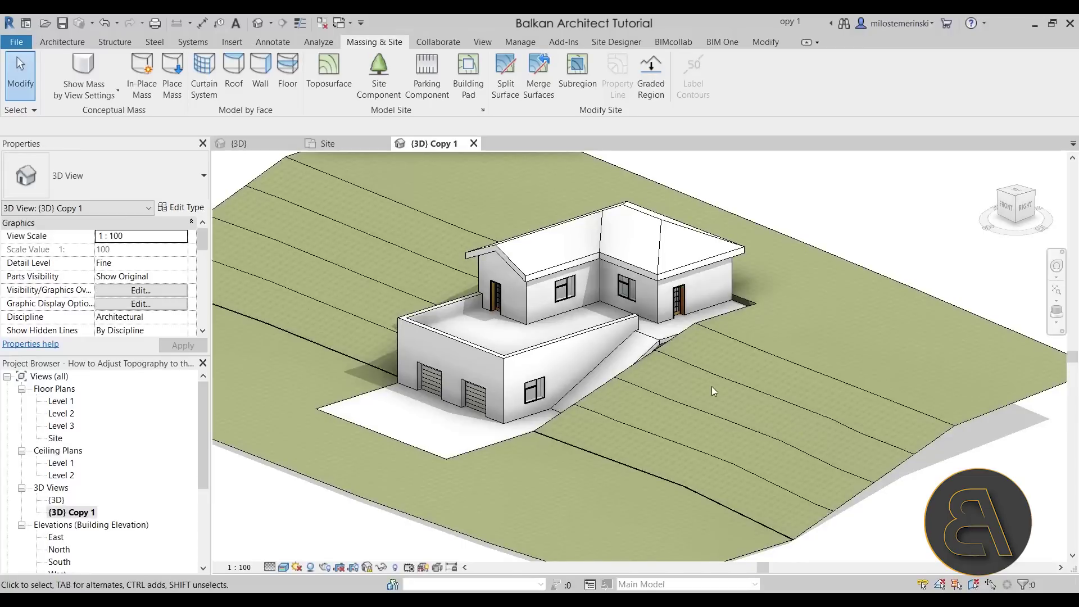
Open the topography for surface editing in the Site plan and select the three interior points closest to the house
click(325, 145)
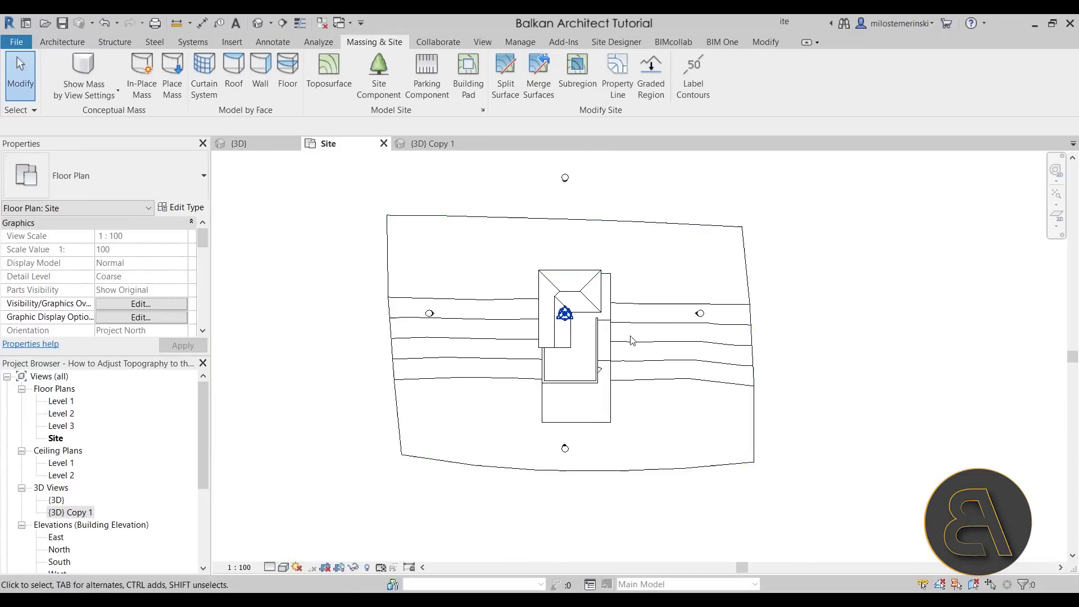
click(643, 313)
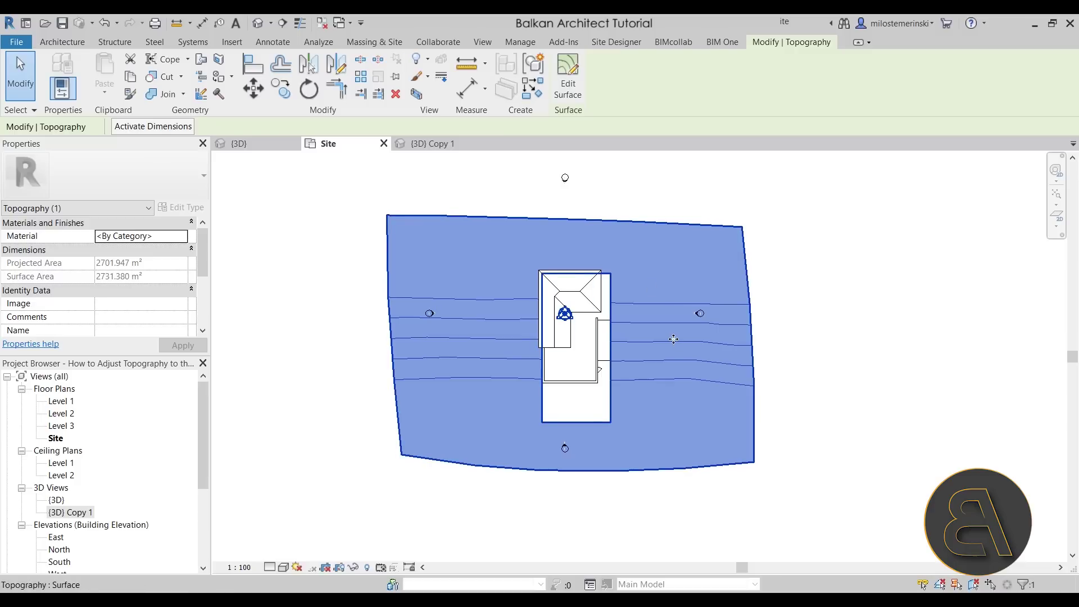
click(567, 73)
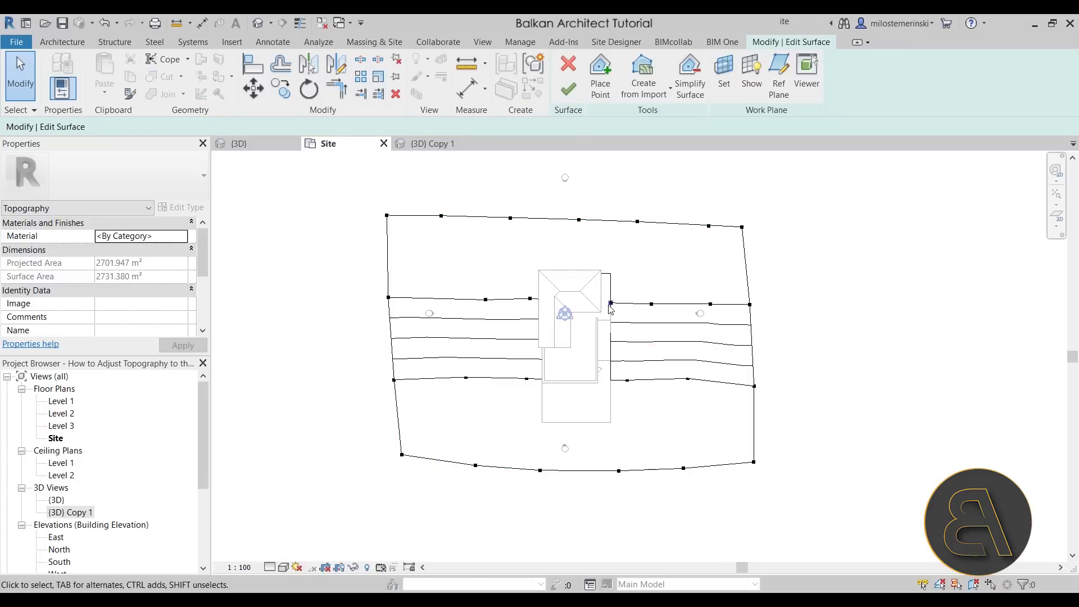
drag(479, 248, 657, 342)
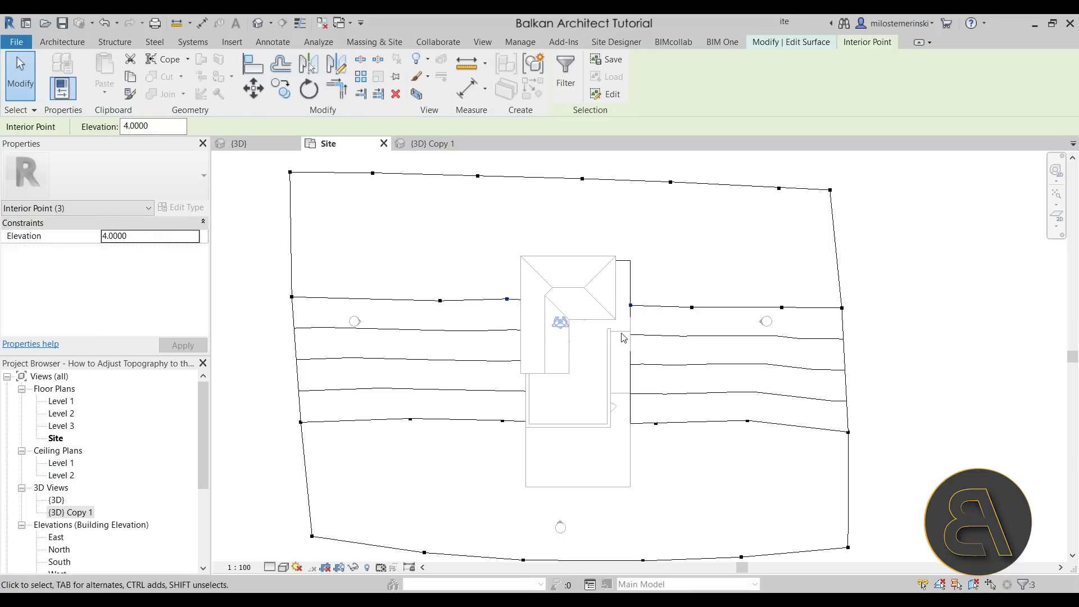
scroll(624, 335, up, 2)
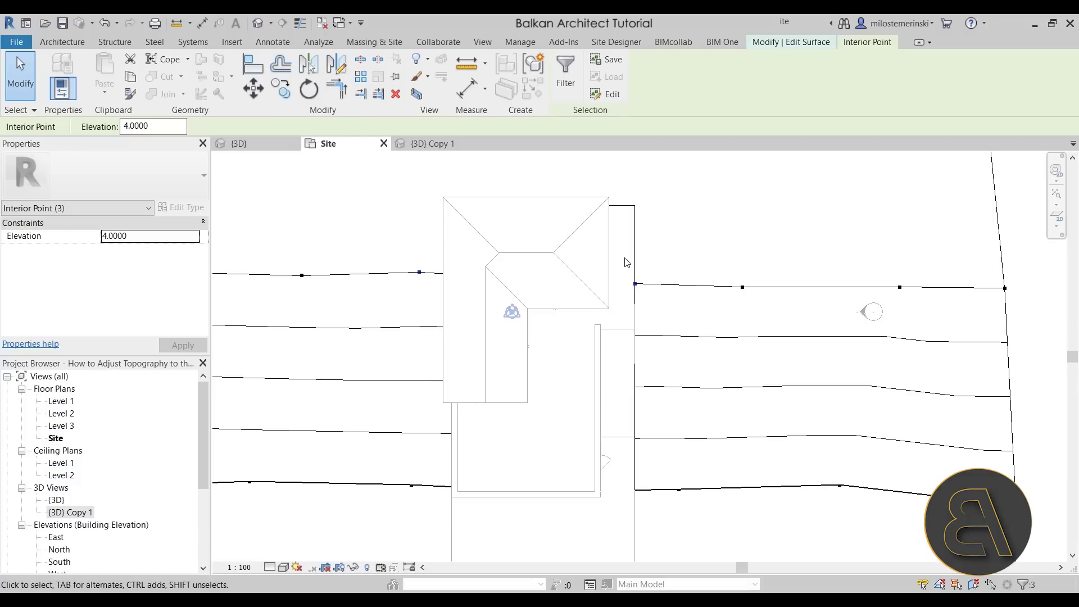
scroll(627, 262, down, 2)
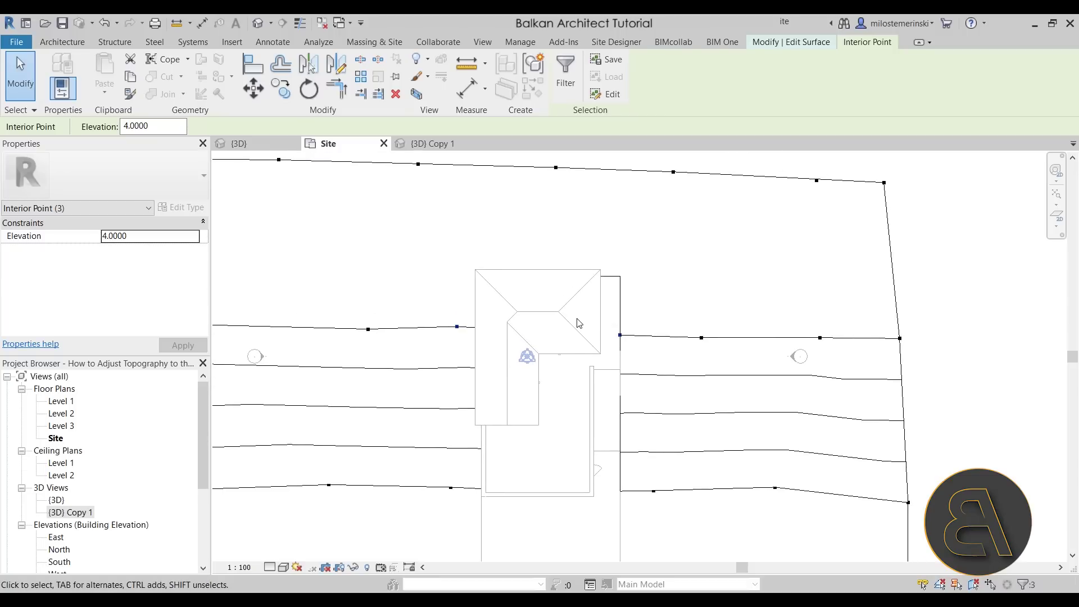
Display the 3D view in Wireframe, clear the point selection and examine the surface points hidden by the house
click(239, 143)
shift+middle_drag(575, 382, 595, 344)
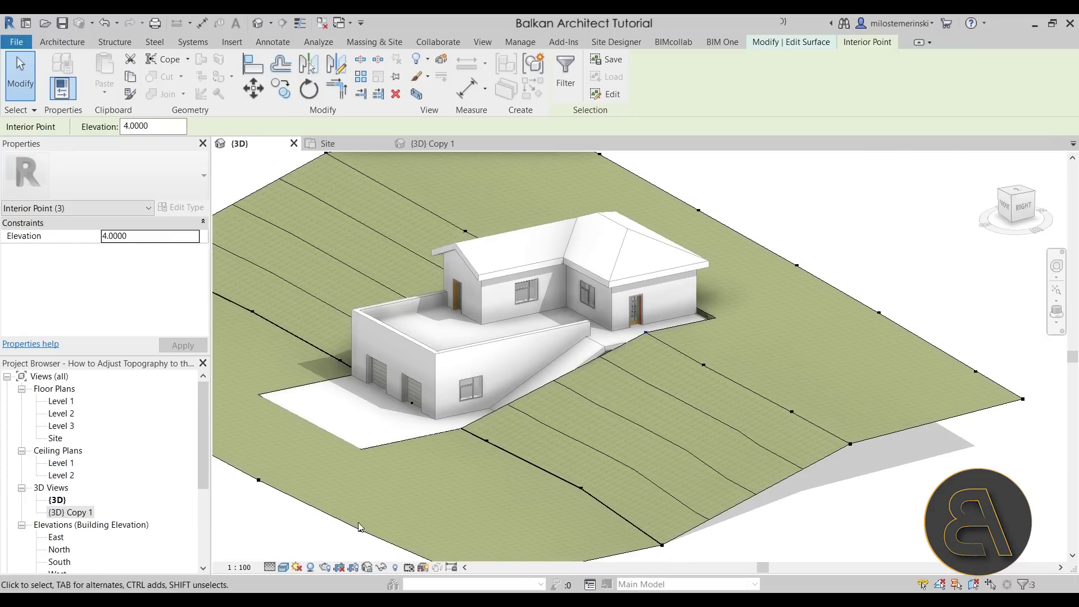
click(286, 571)
click(315, 482)
shift+middle_drag(724, 459, 771, 446)
key(Escape)
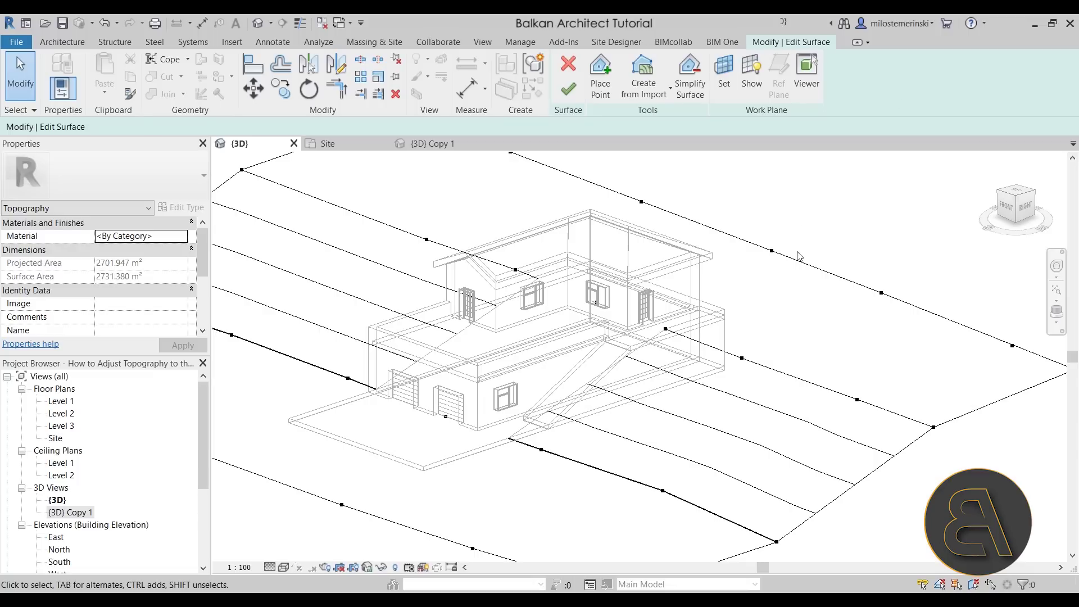
scroll(534, 258, up, 2)
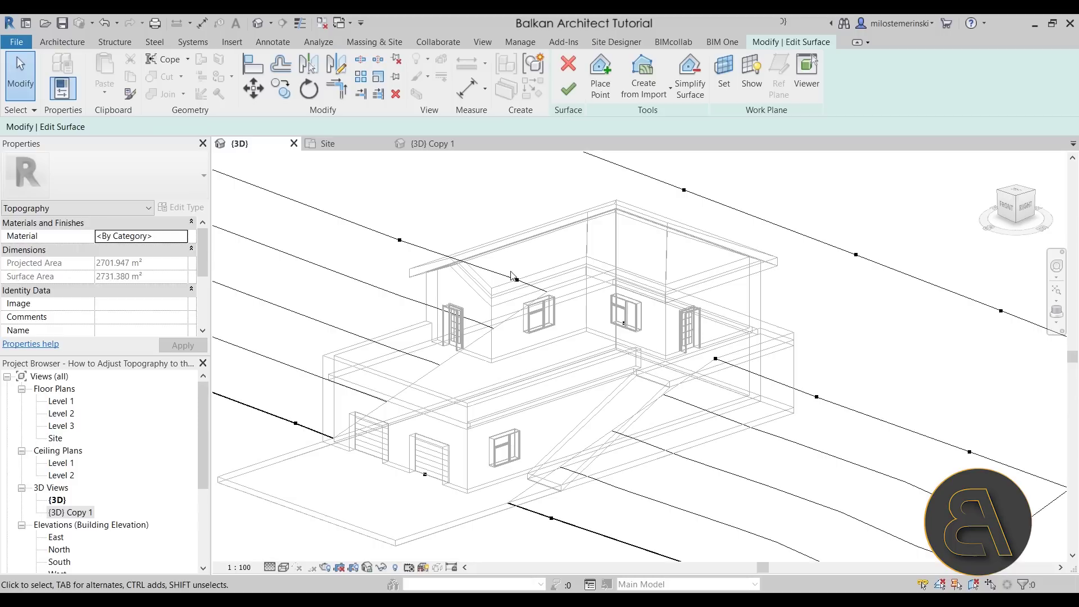
middle_drag(694, 404, 681, 399)
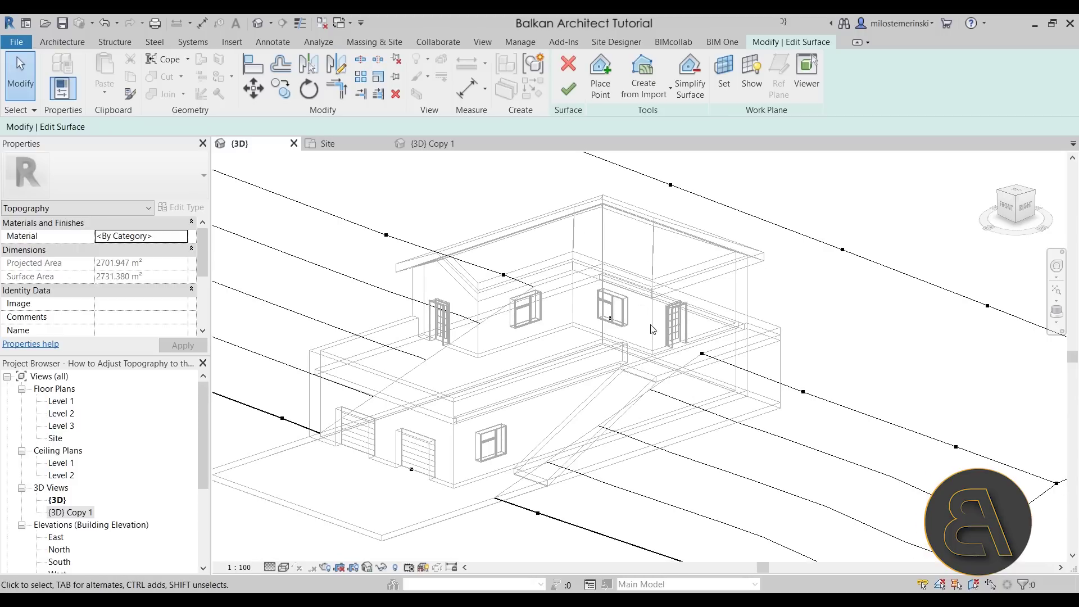
scroll(660, 318, up, 3)
scroll(661, 322, down, 5)
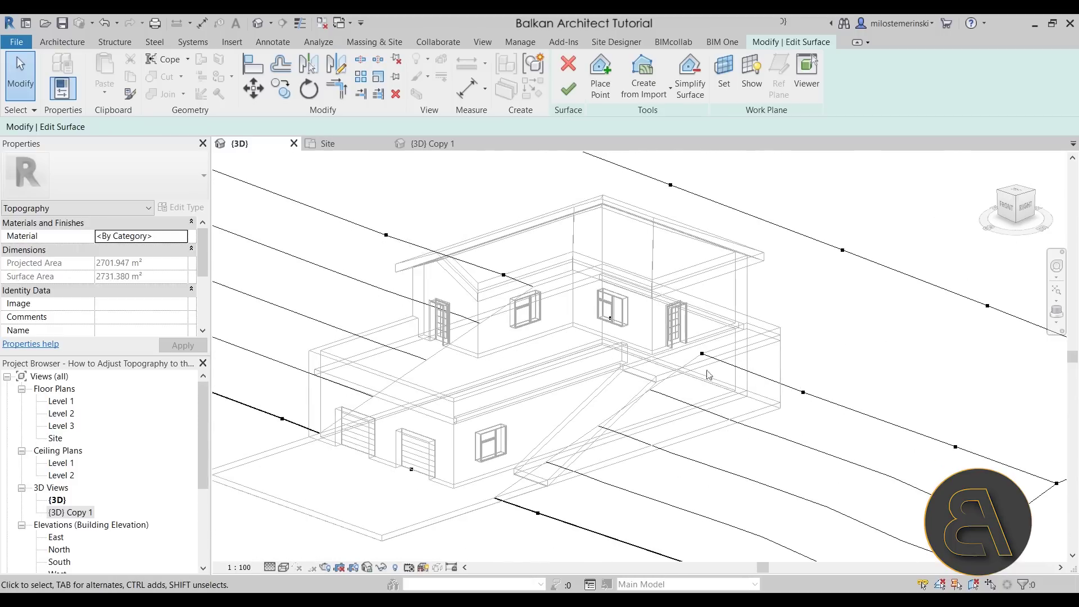
shift+middle_drag(775, 413, 741, 416)
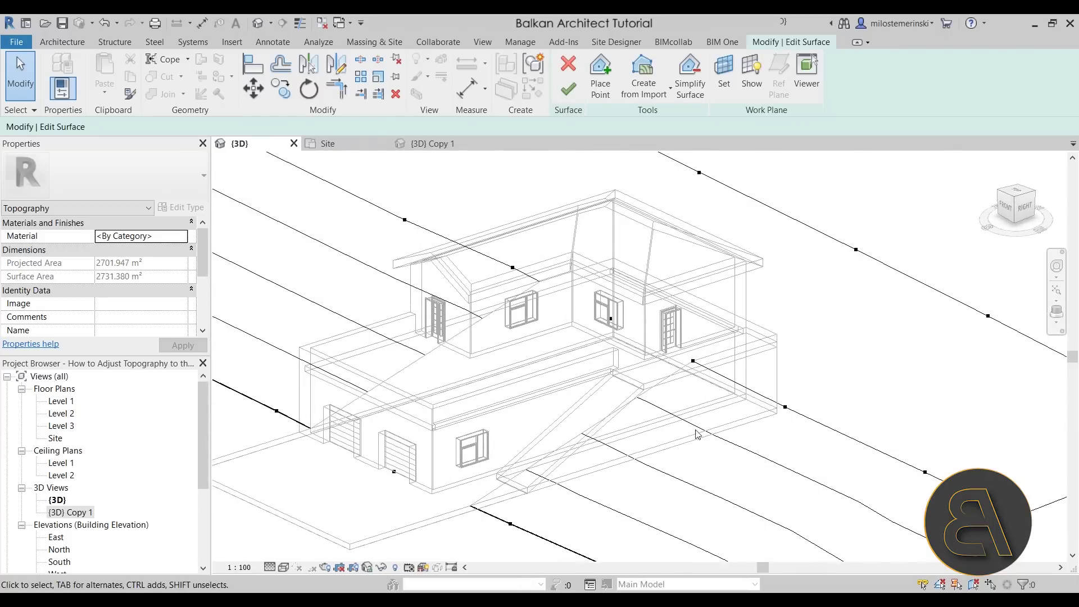
scroll(697, 435, down, 2)
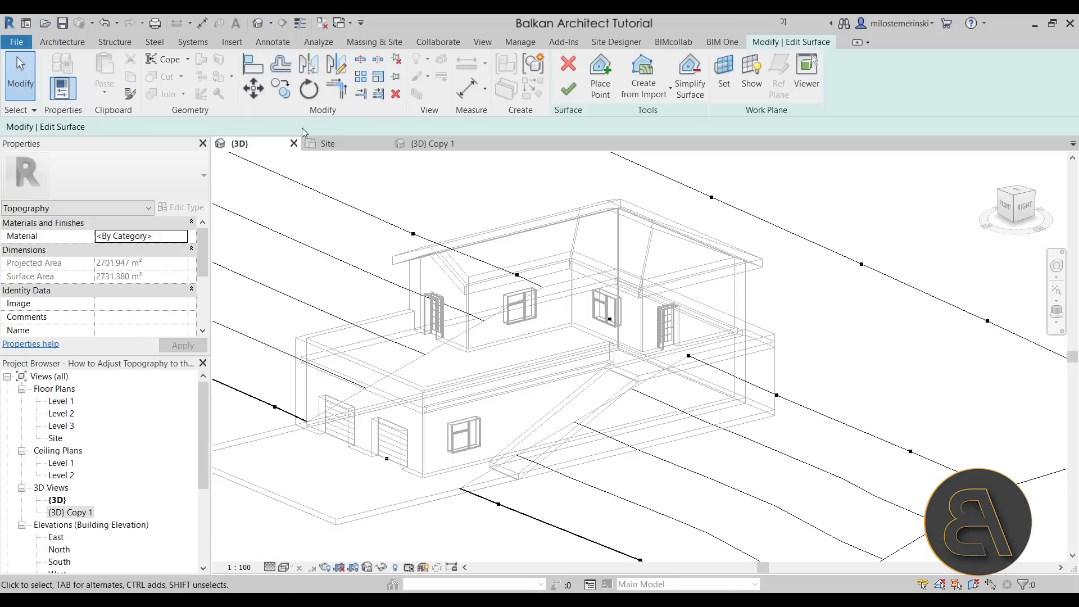
Align the three surface points around the house to the upper level's Generic 300mm floor using Multiple Alignment, and finish the surface
click(248, 74)
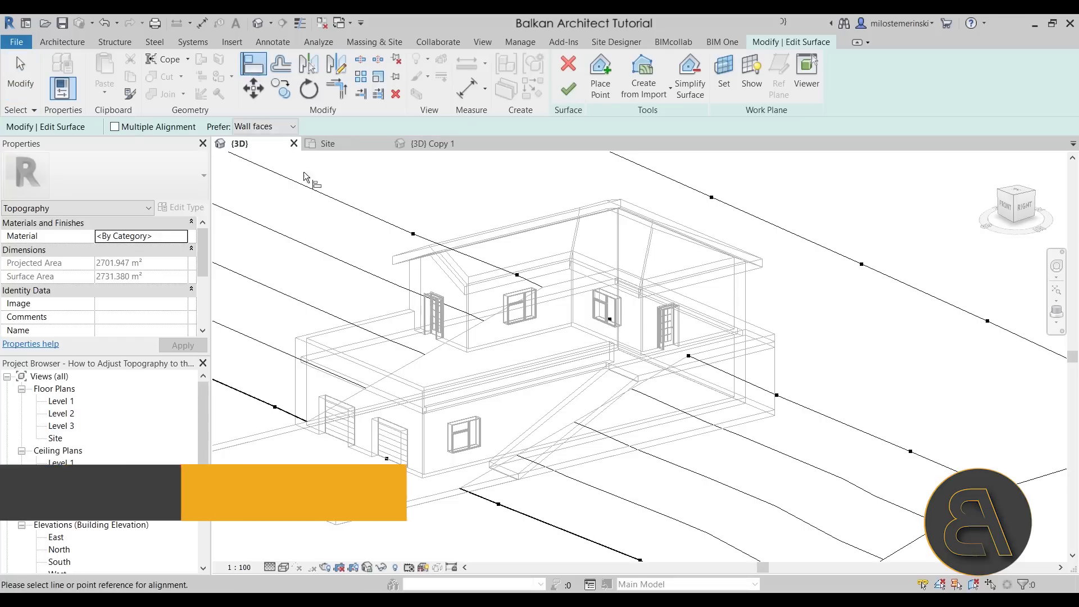
click(129, 129)
shift+middle_drag(674, 406, 681, 403)
scroll(681, 403, up, 2)
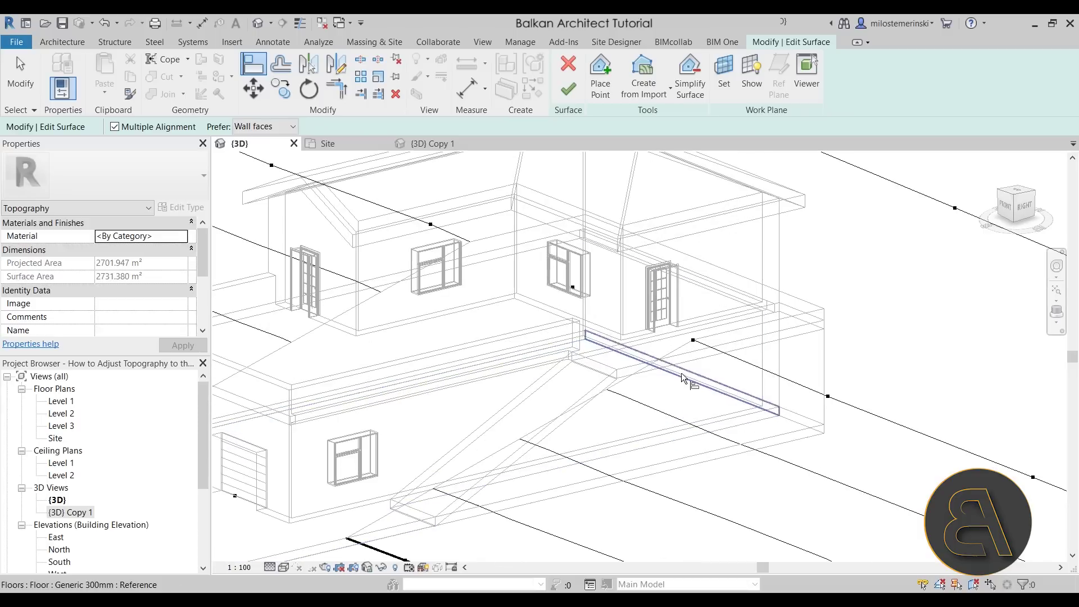
scroll(693, 368, down, 1)
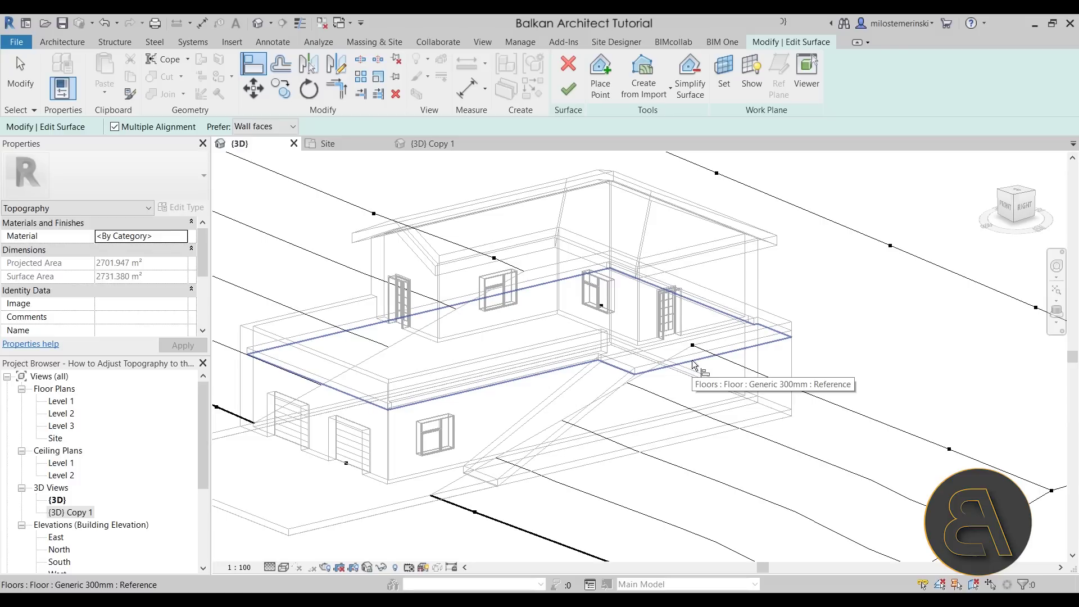
click(693, 360)
click(692, 345)
click(603, 307)
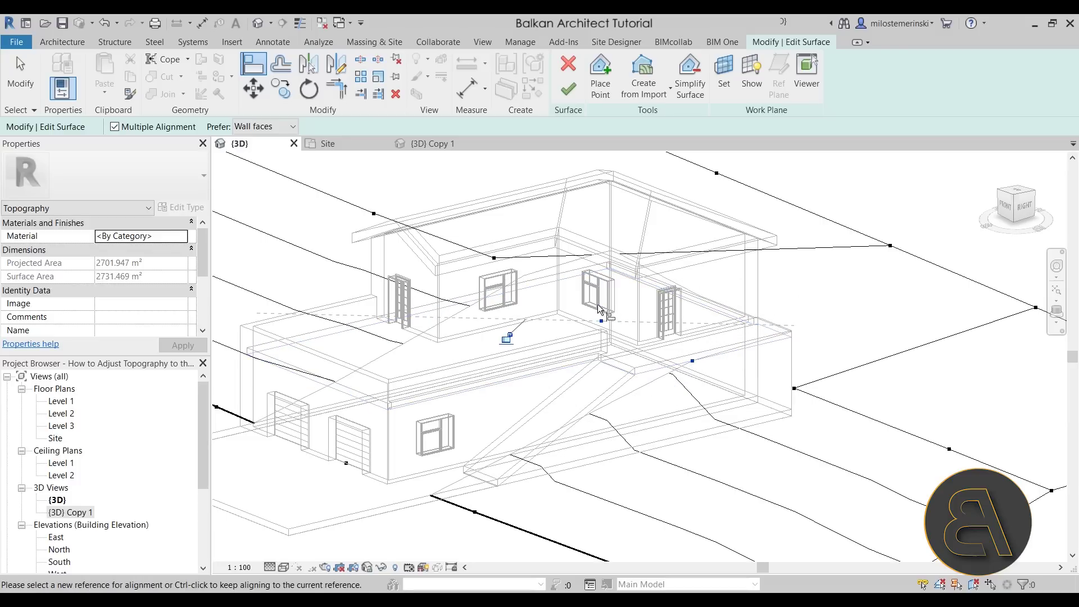
click(506, 273)
shift+middle_drag(663, 461, 590, 444)
click(568, 89)
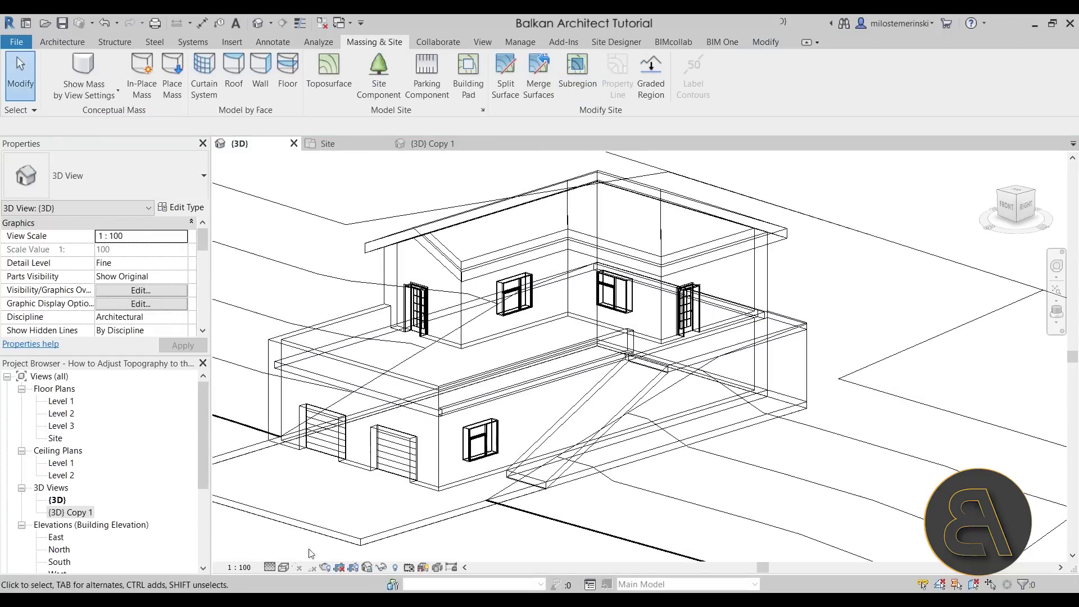
Set the 3D view back to the Realistic visual style and inspect the terrain along the ramp and upper floor slab
click(287, 569)
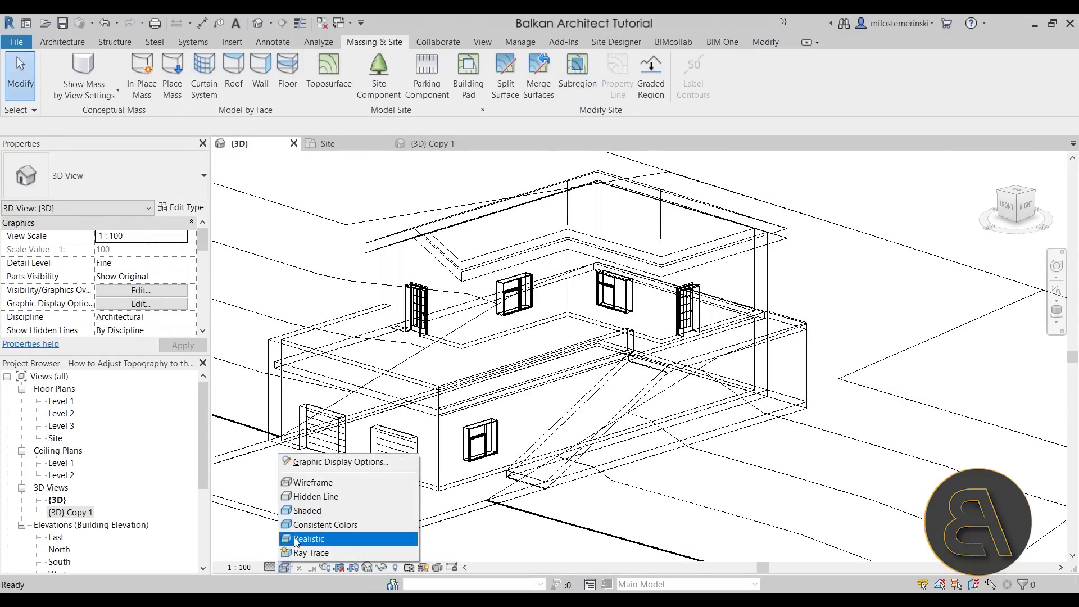
click(306, 540)
shift+middle_drag(683, 430, 599, 388)
scroll(588, 369, down, 3)
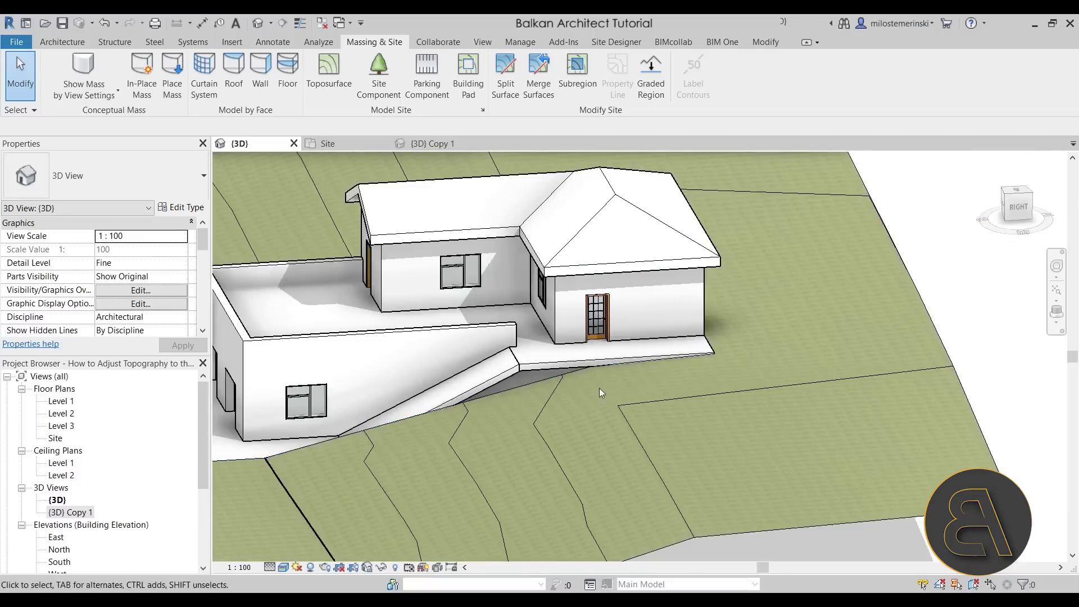
scroll(599, 388, up, 3)
shift+middle_drag(690, 376, 602, 480)
scroll(688, 480, up, 3)
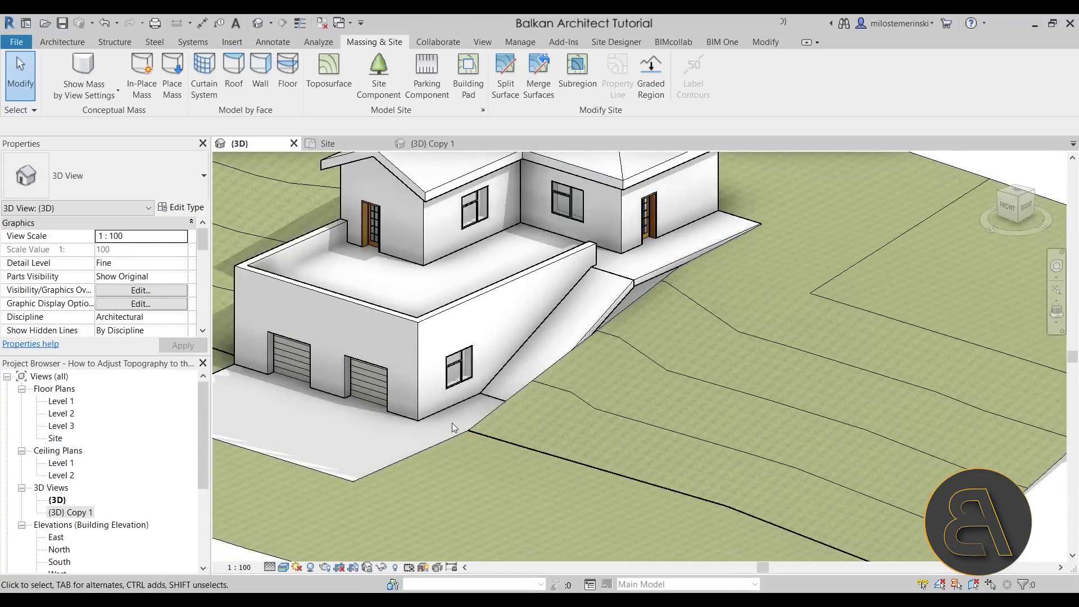
Open the topography for surface editing in the 3D view and display the view in Wireframe to expose the points around the driveway
scroll(490, 458, down, 2)
scroll(505, 406, up, 2)
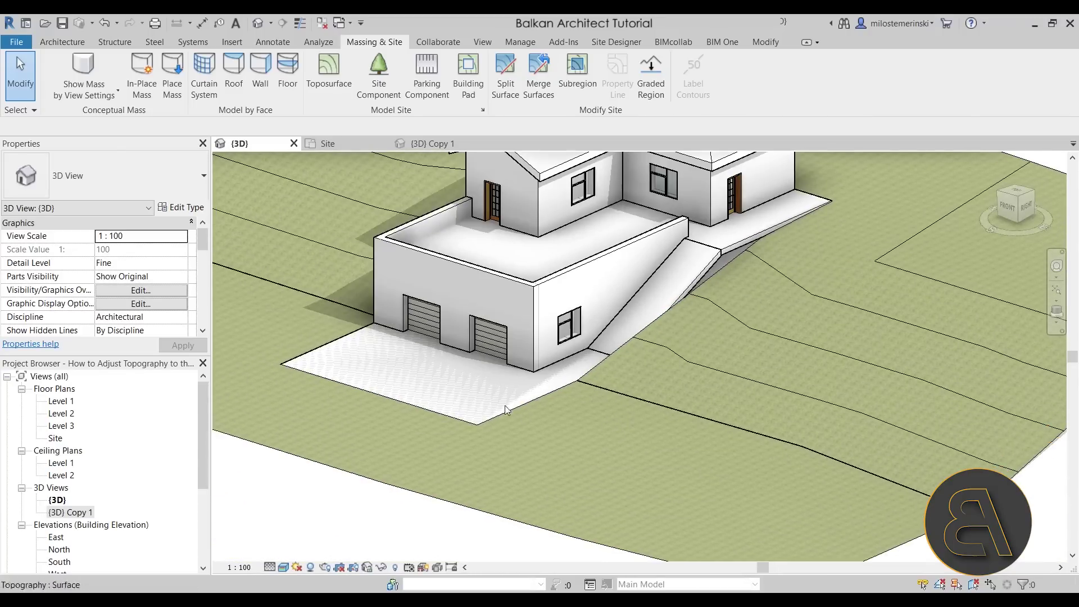
click(459, 437)
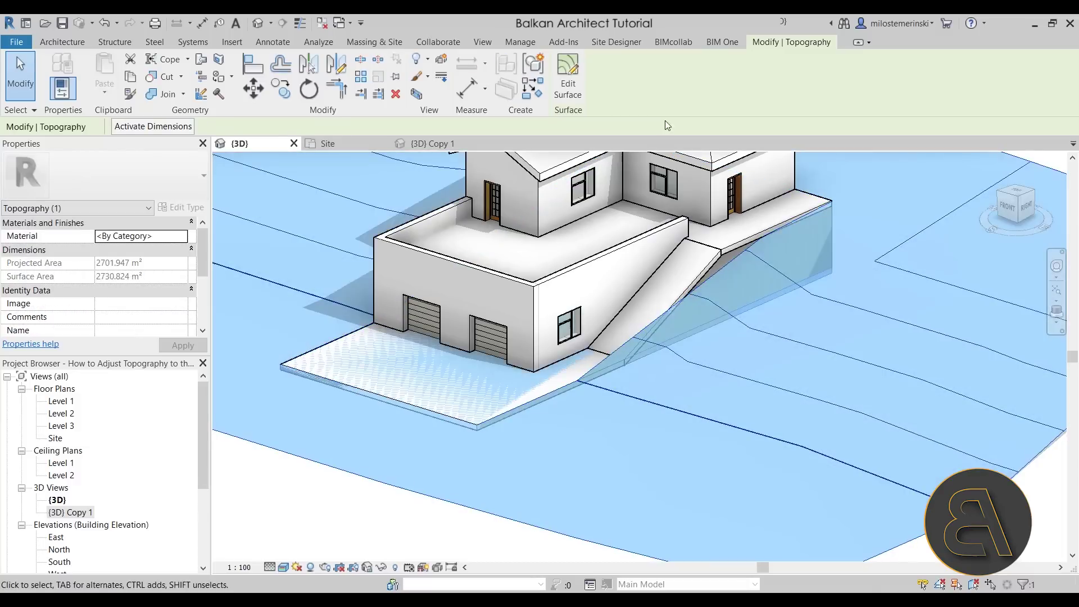
click(568, 79)
shift+middle_drag(635, 407, 478, 214)
drag(425, 212, 597, 437)
shift+middle_drag(597, 437, 618, 417)
click(389, 521)
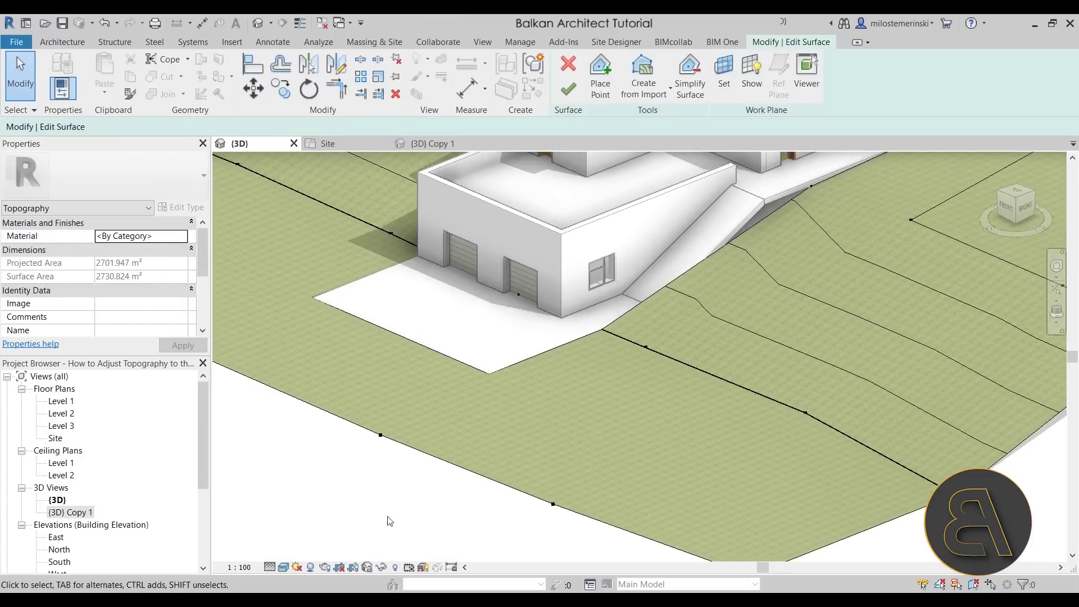
click(296, 568)
click(315, 483)
shift+middle_drag(634, 410, 609, 387)
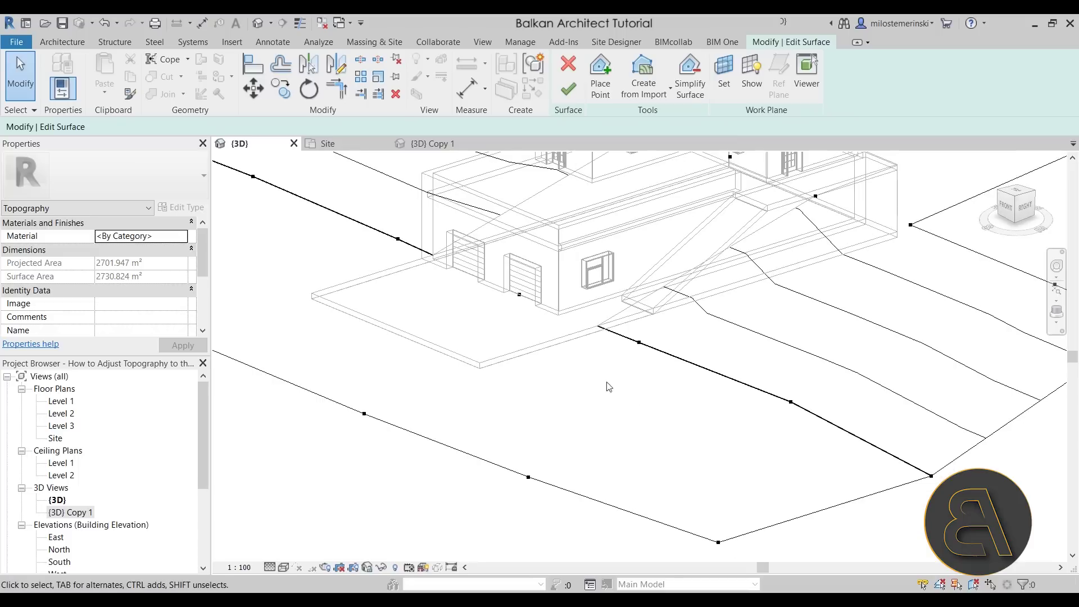
Align the three surface points around the driveway and garage to the lower floor slab using Multiple Alignment, and finish the surface
key(a)
key(l)
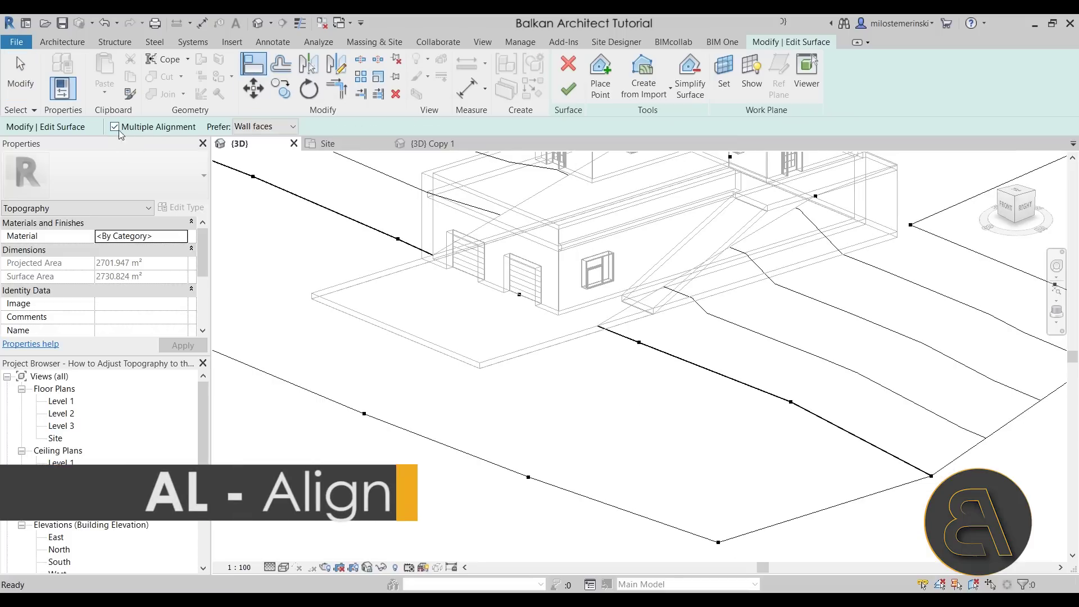
click(520, 358)
click(639, 343)
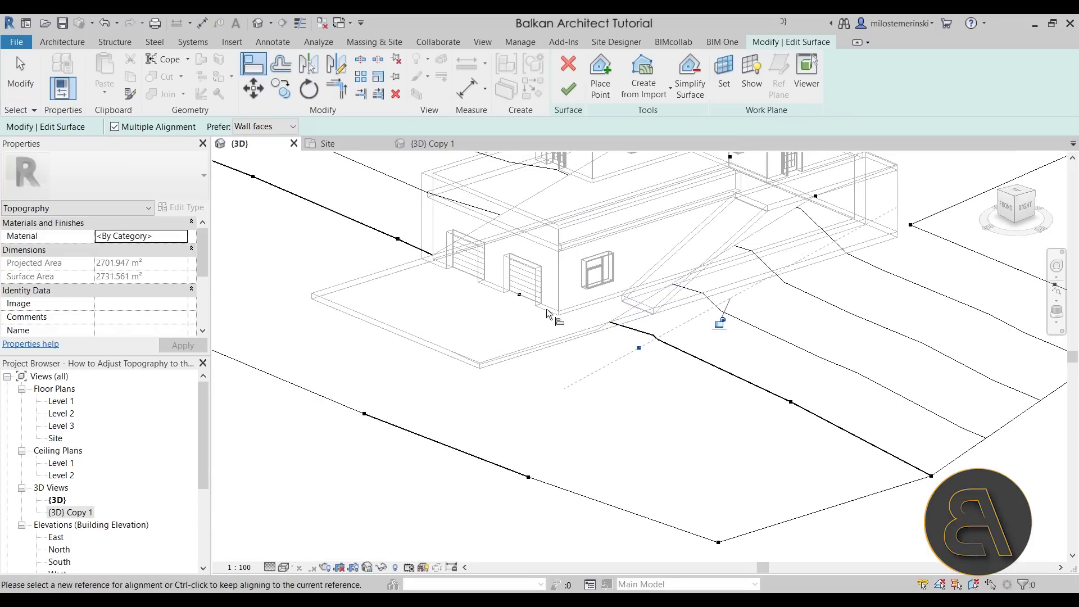
click(522, 298)
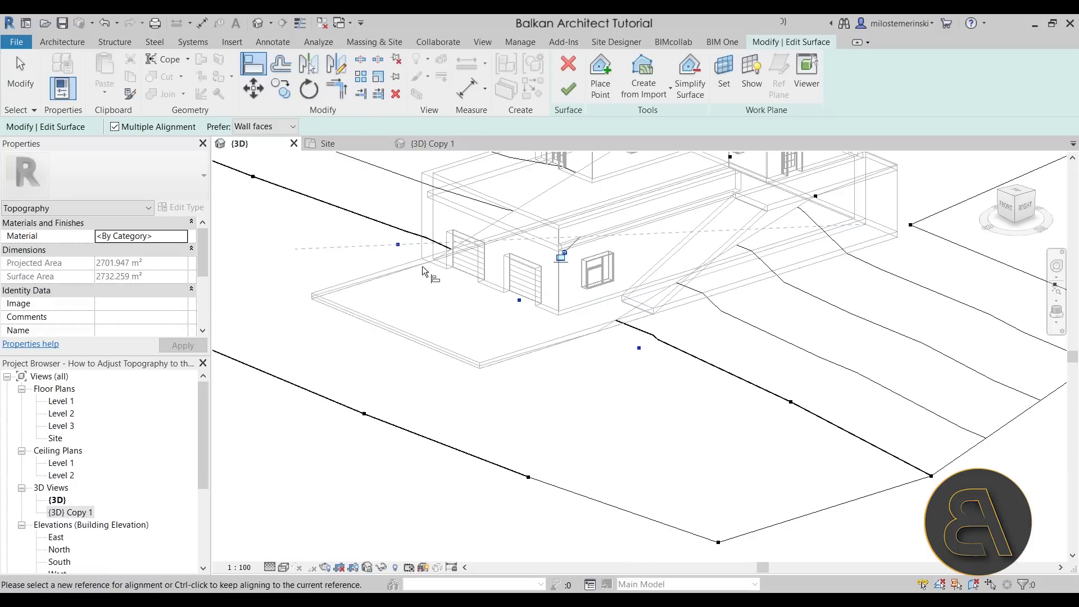
click(569, 88)
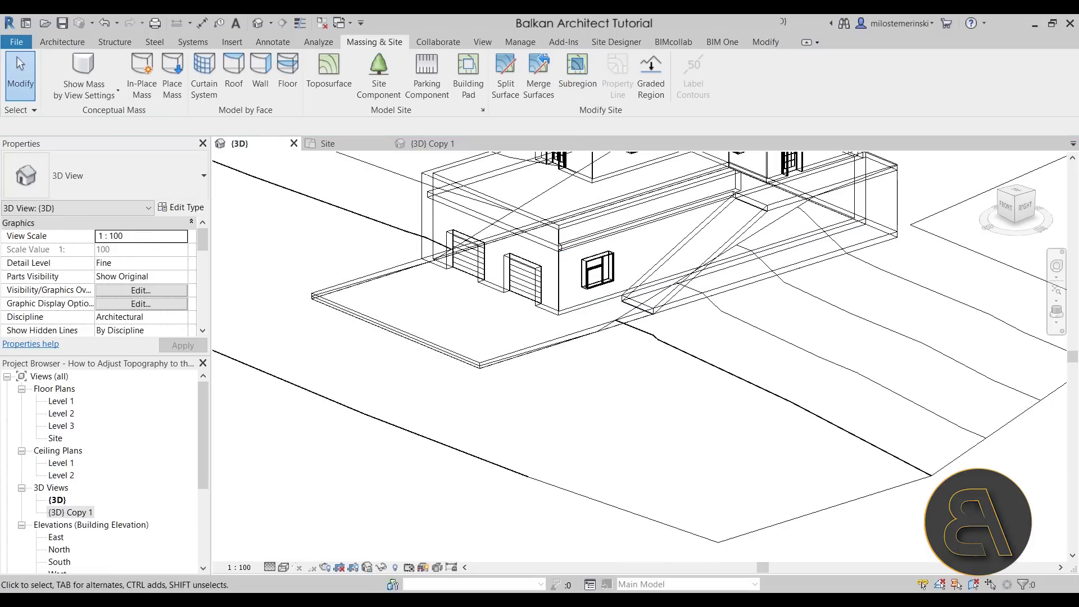
Set the 3D view to the Realistic visual style and inspect the gap between the terrain and the sloped ramp
click(283, 567)
click(295, 538)
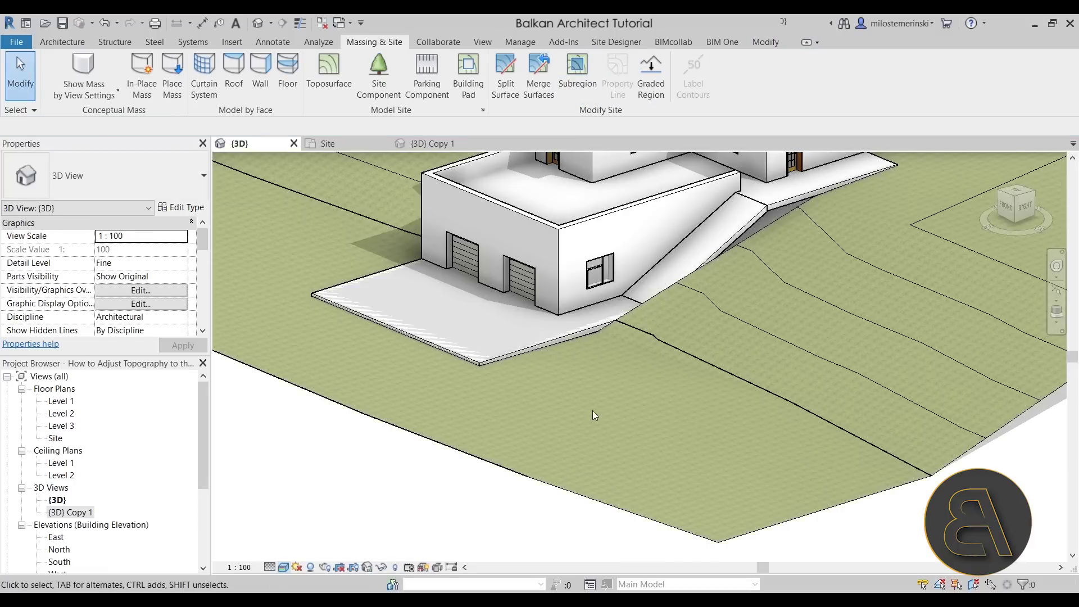
shift+middle_drag(658, 420, 724, 411)
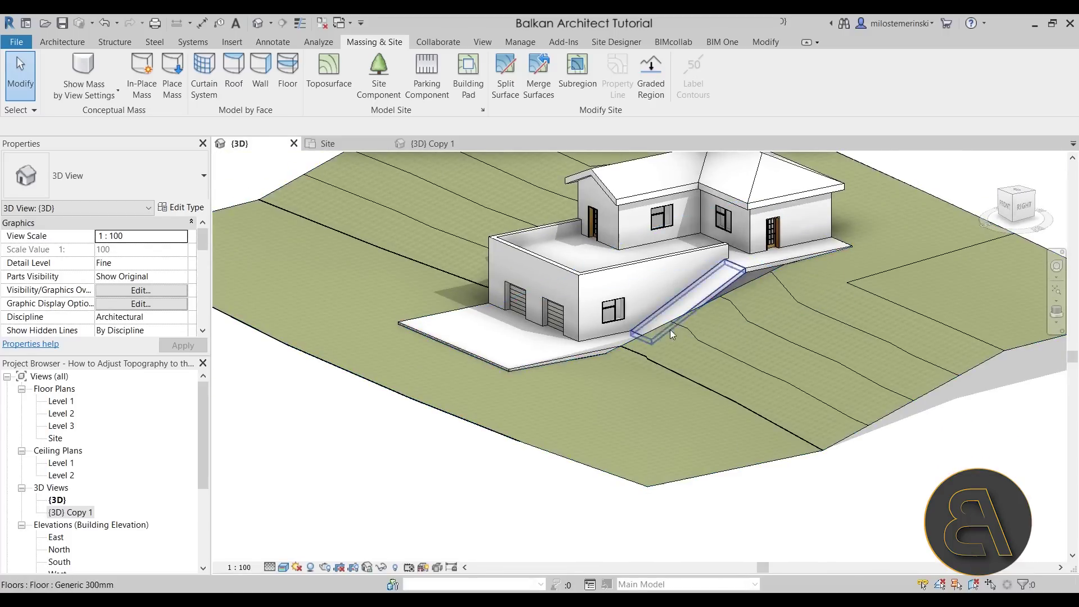
scroll(728, 295, up, 3)
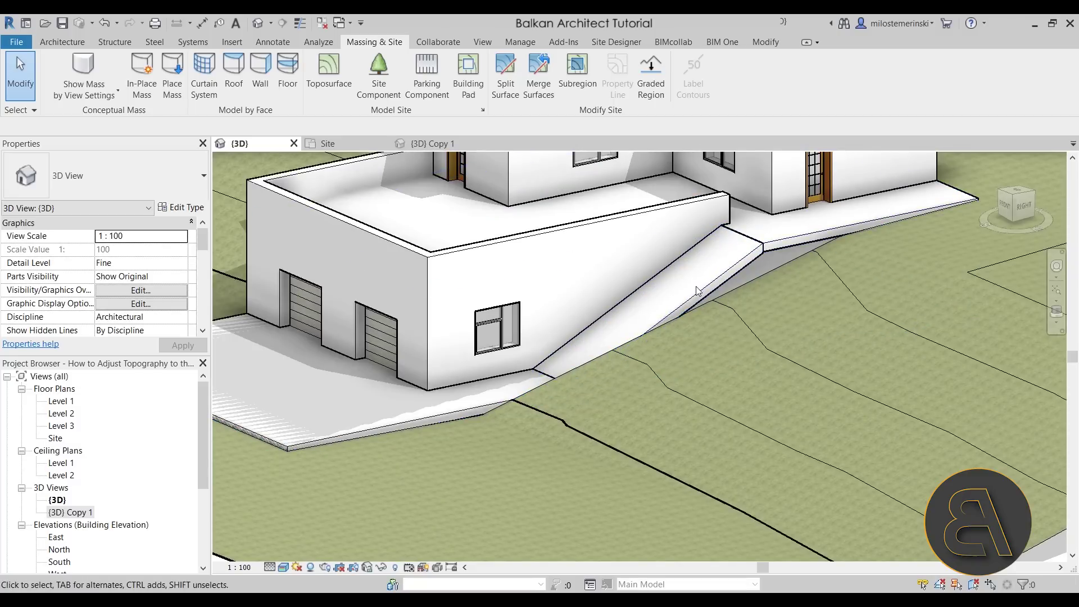
click(703, 292)
key(Escape)
shift+middle_drag(676, 290, 680, 298)
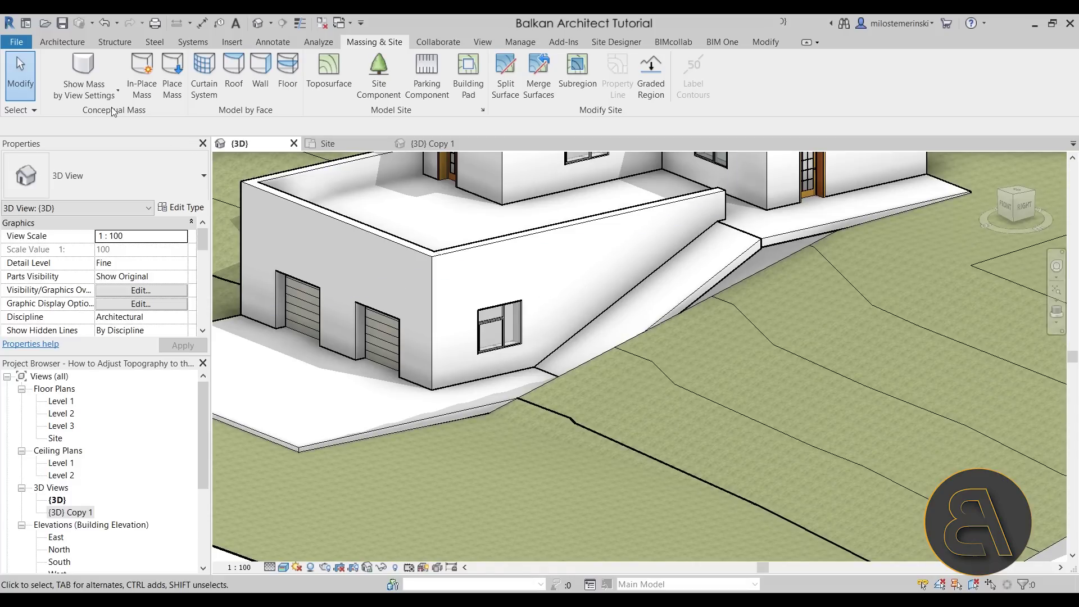
Open the topography for surface editing in the Site plan and check the interior points around the house, leaving none selected
click(360, 145)
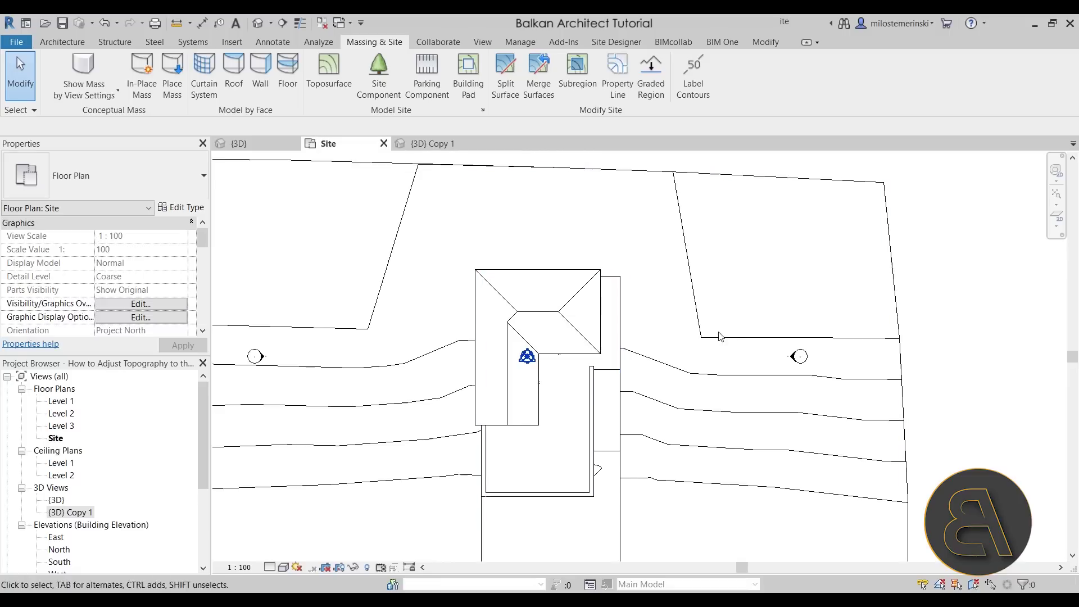
click(607, 161)
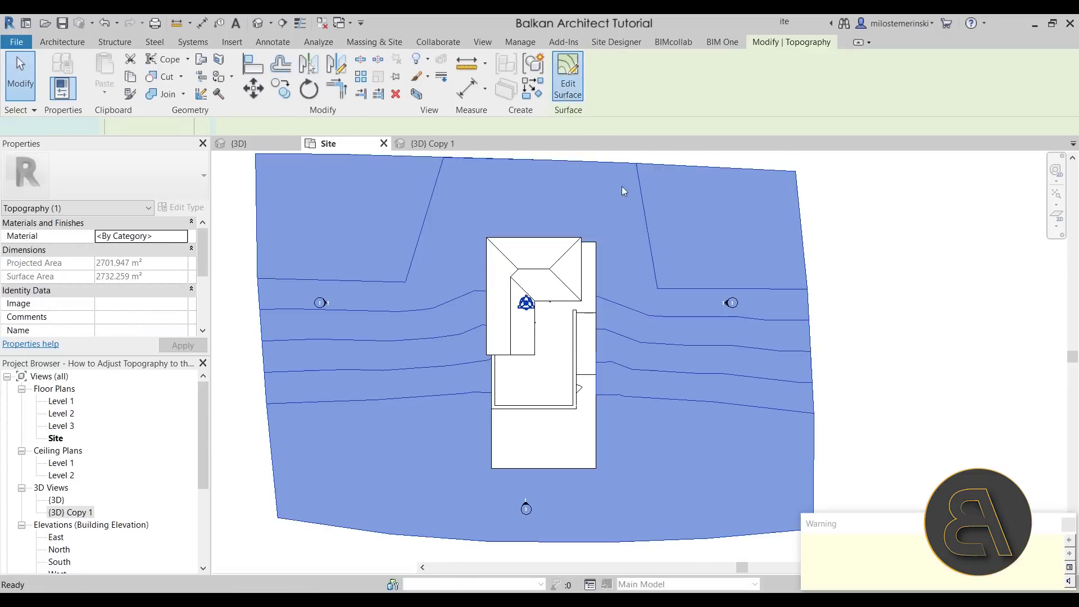
click(568, 79)
scroll(539, 306, up, 3)
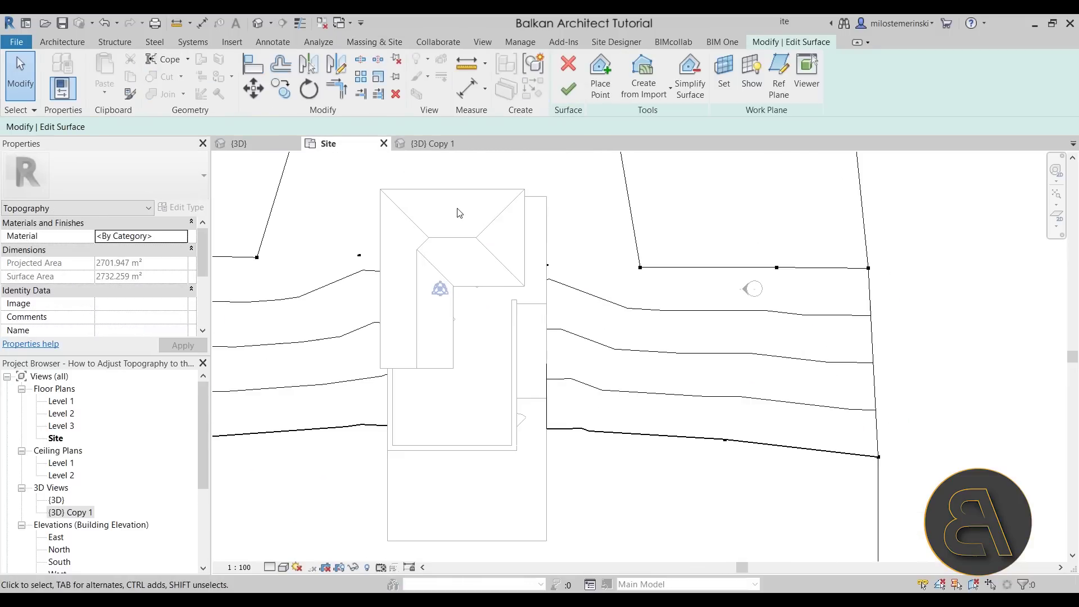
drag(457, 209, 622, 510)
scroll(600, 468, down, 1)
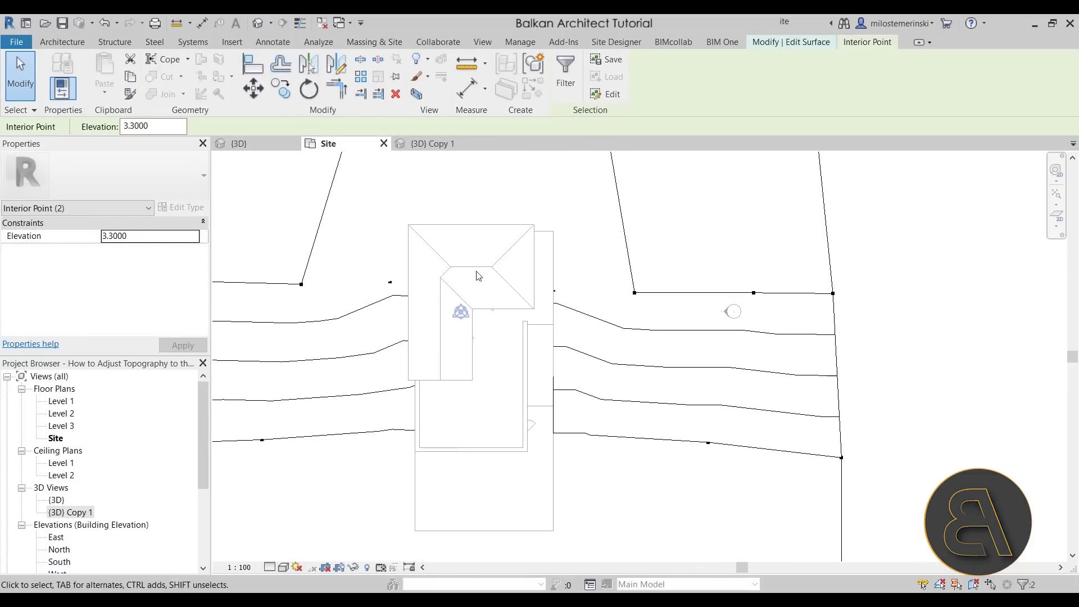
drag(443, 251, 629, 520)
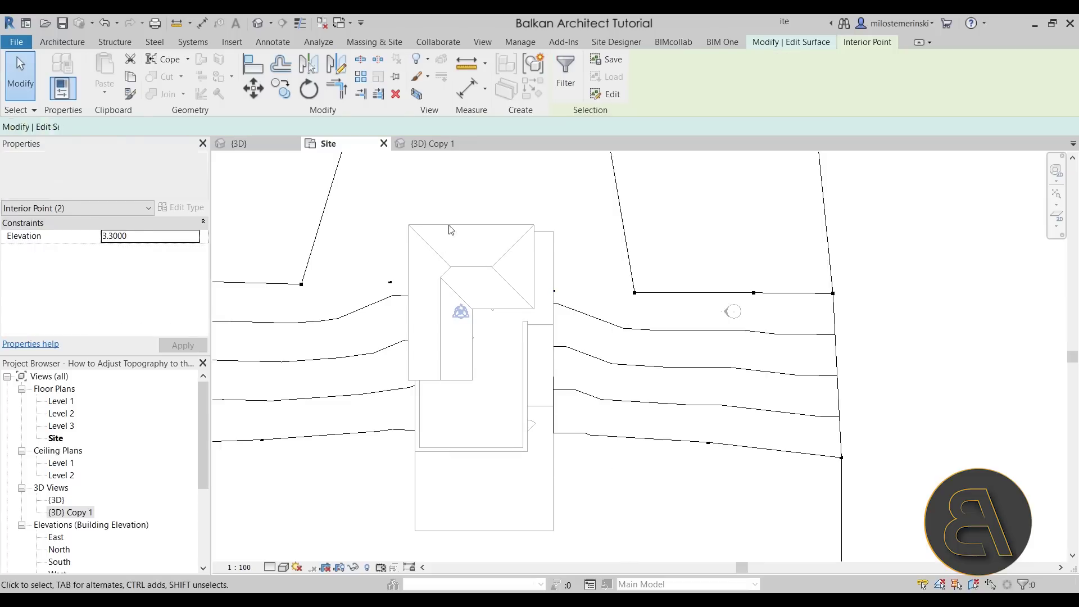
drag(448, 224, 662, 487)
scroll(538, 430, up, 2)
key(Escape)
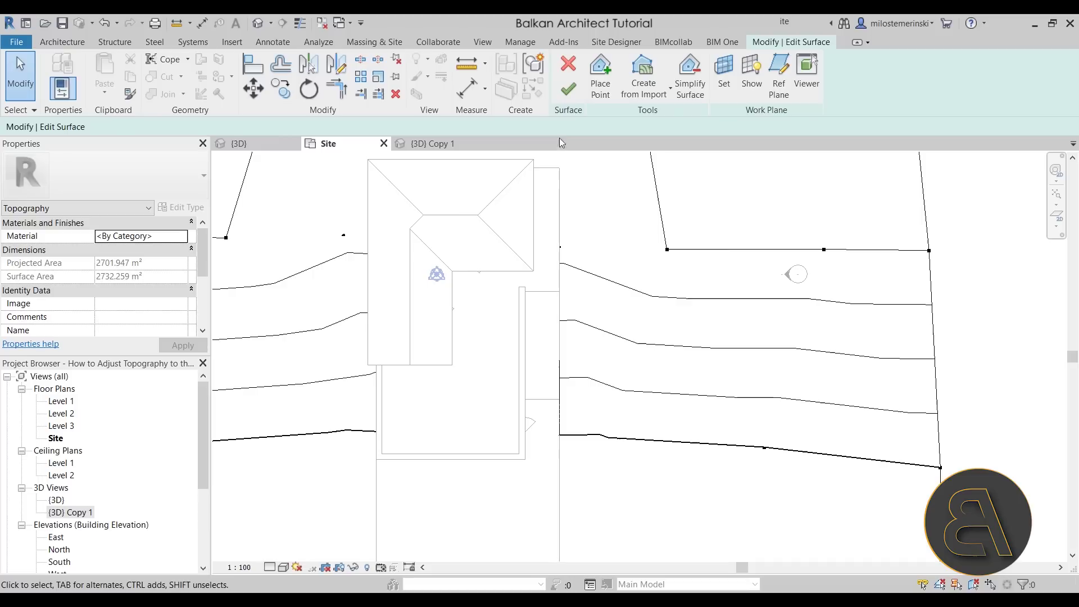
Place a row of five surface points along the ramp beside the house at an absolute elevation of 2.0000
click(600, 90)
click(281, 184)
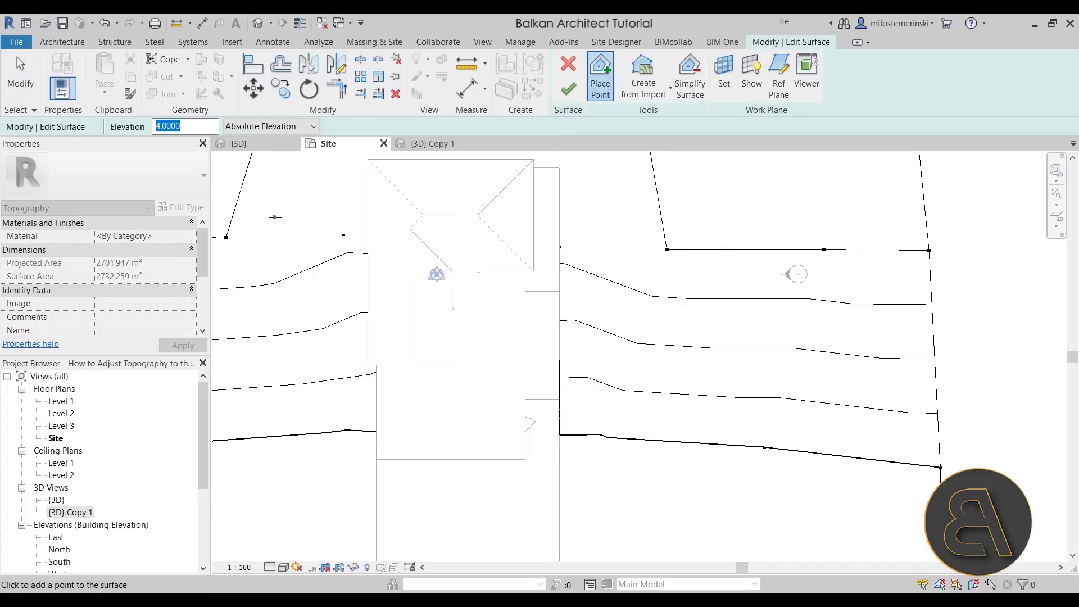
scroll(542, 303, up, 1)
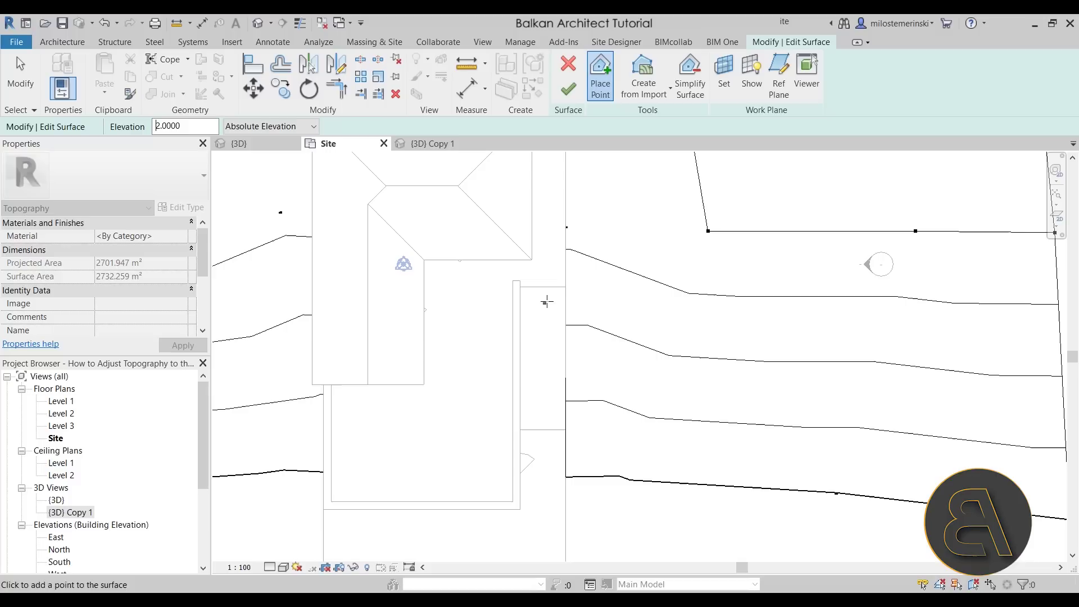
scroll(562, 281, up, 2)
click(546, 304)
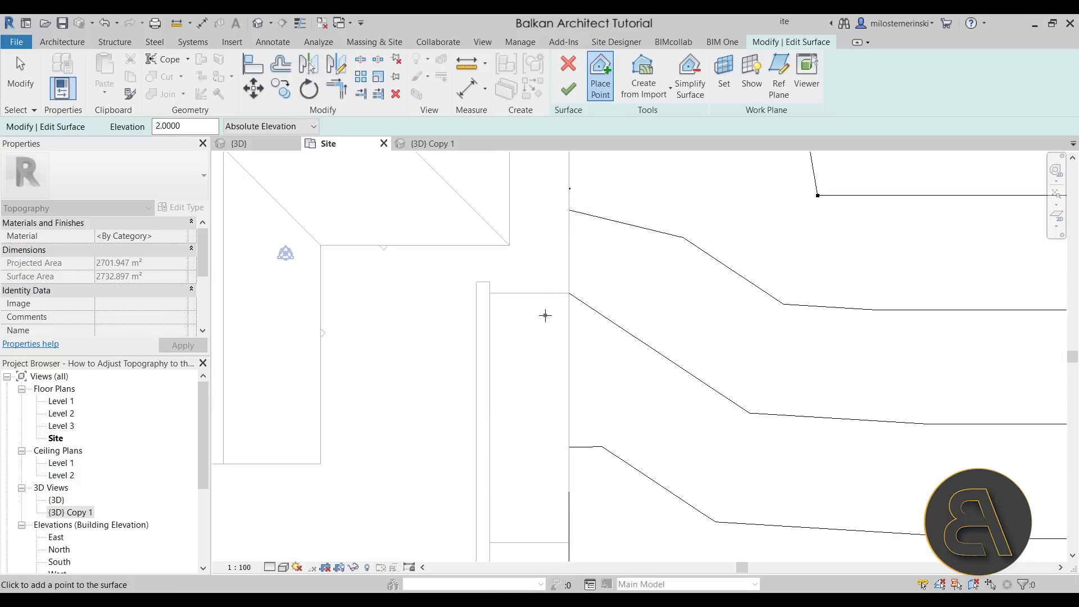
click(545, 412)
middle_drag(552, 526, 554, 388)
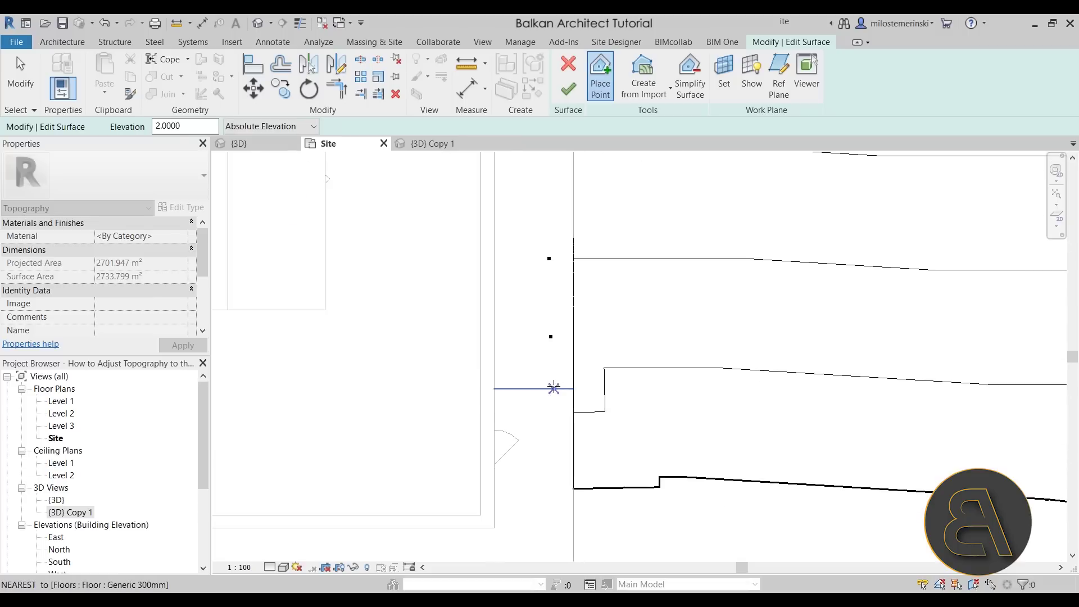
click(553, 394)
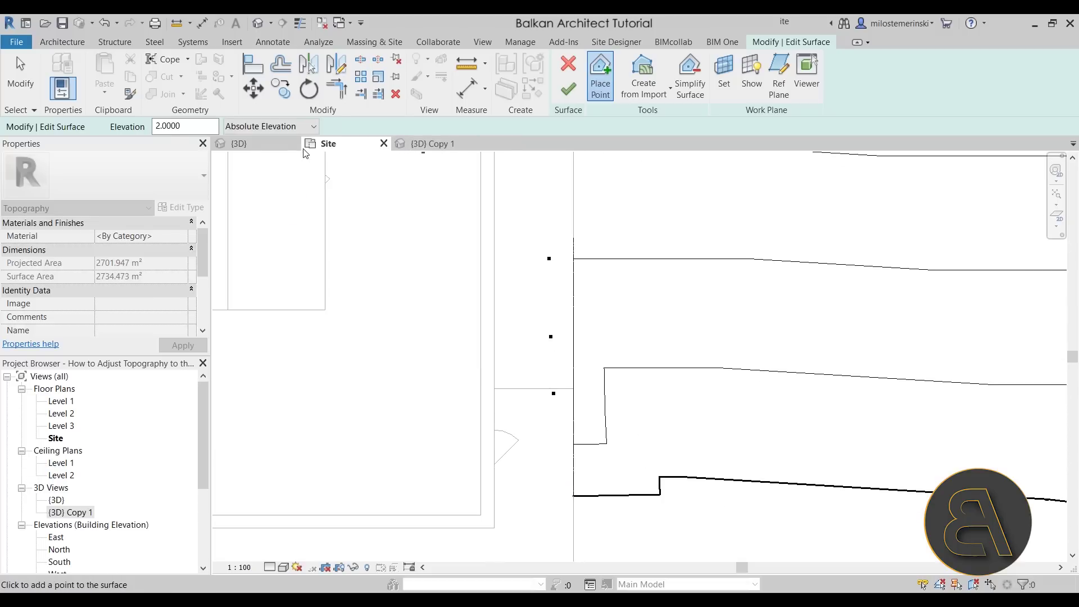
End point placement and display the 3D view in Wireframe, showing the new surface points along the ramp
click(280, 147)
key(Escape)
shift+middle_drag(566, 426, 583, 446)
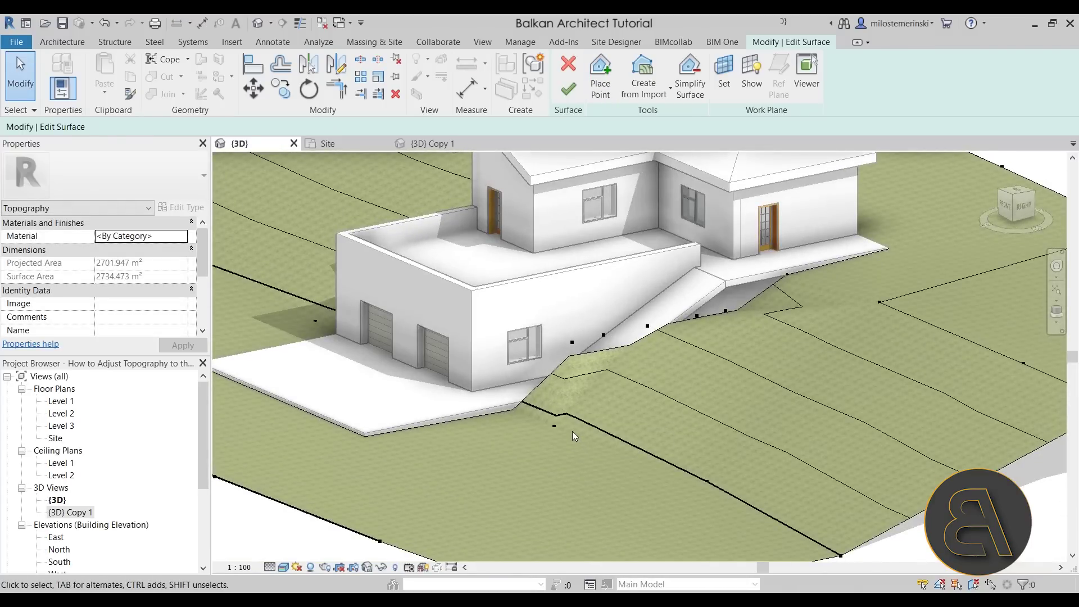
click(282, 568)
click(382, 482)
shift+middle_drag(435, 469, 486, 236)
Align the new surface point nearest the ramp's upper end to the upper floor slab using Multiple Alignment
key(a)
key(l)
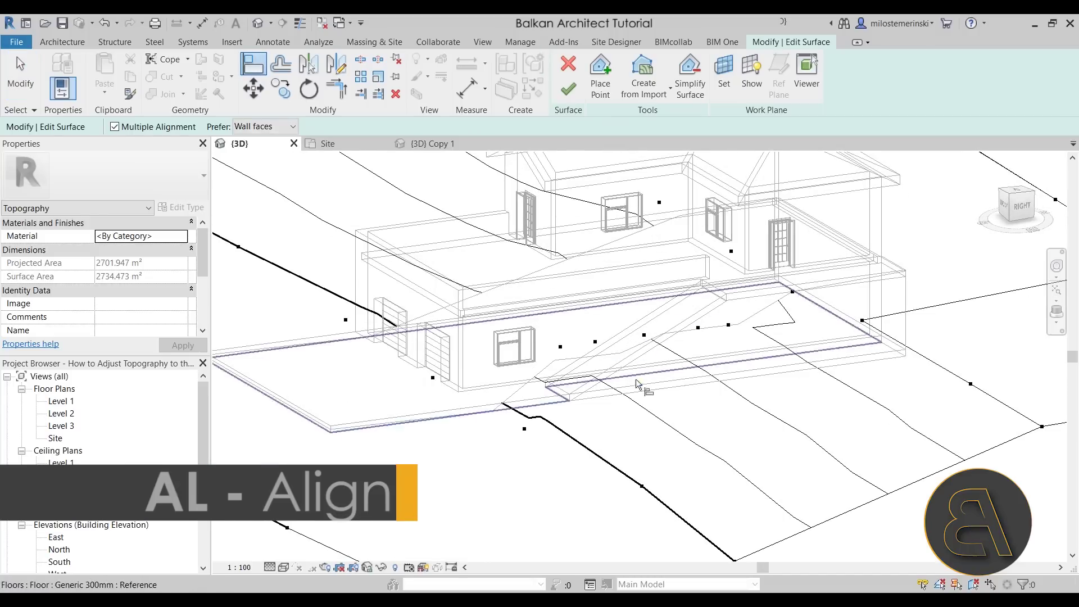
click(757, 302)
click(729, 324)
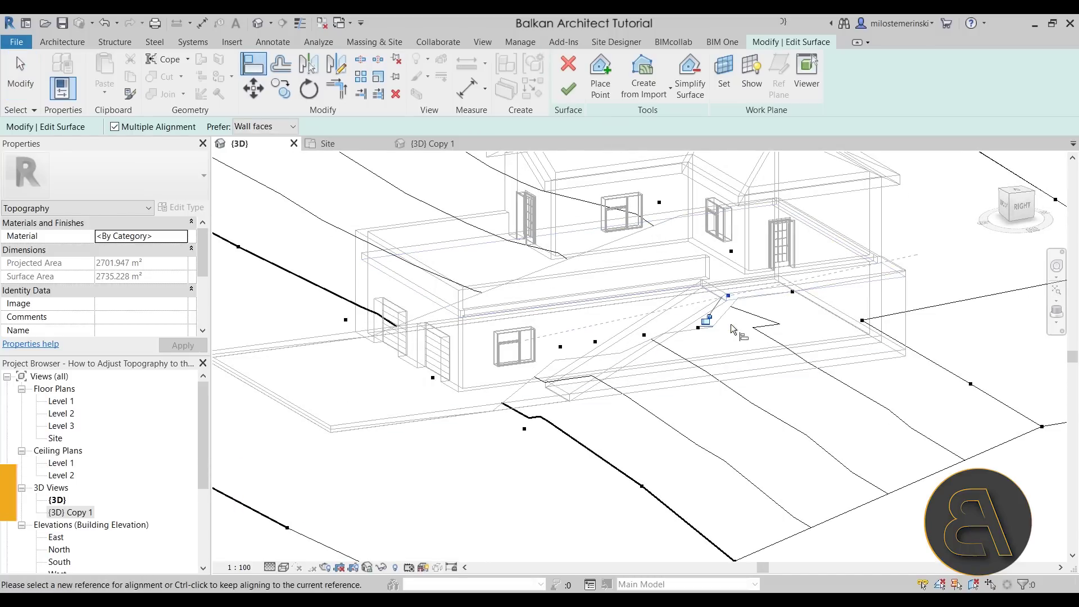
Align the next three new points to the sloped ramp floor and start aligning the last point at the ramp's foot
shift+middle_drag(729, 325, 724, 349)
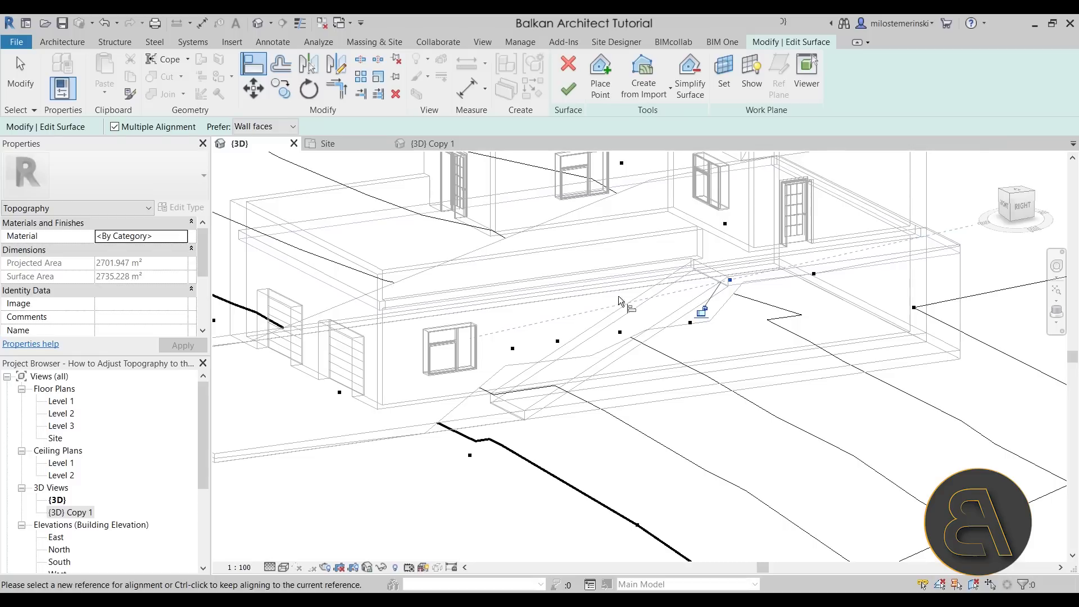
click(691, 324)
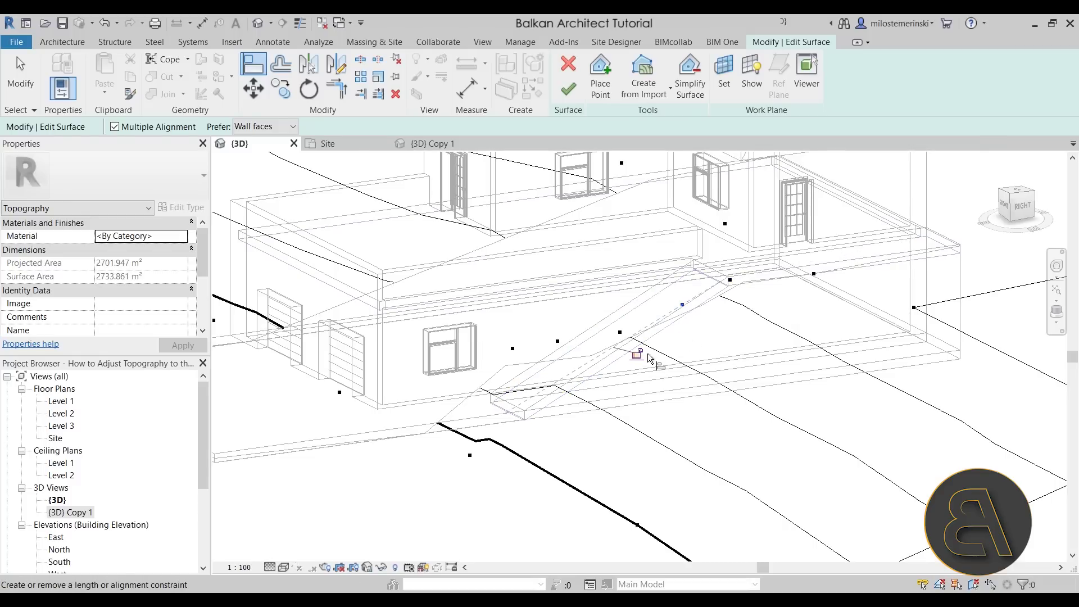
click(621, 334)
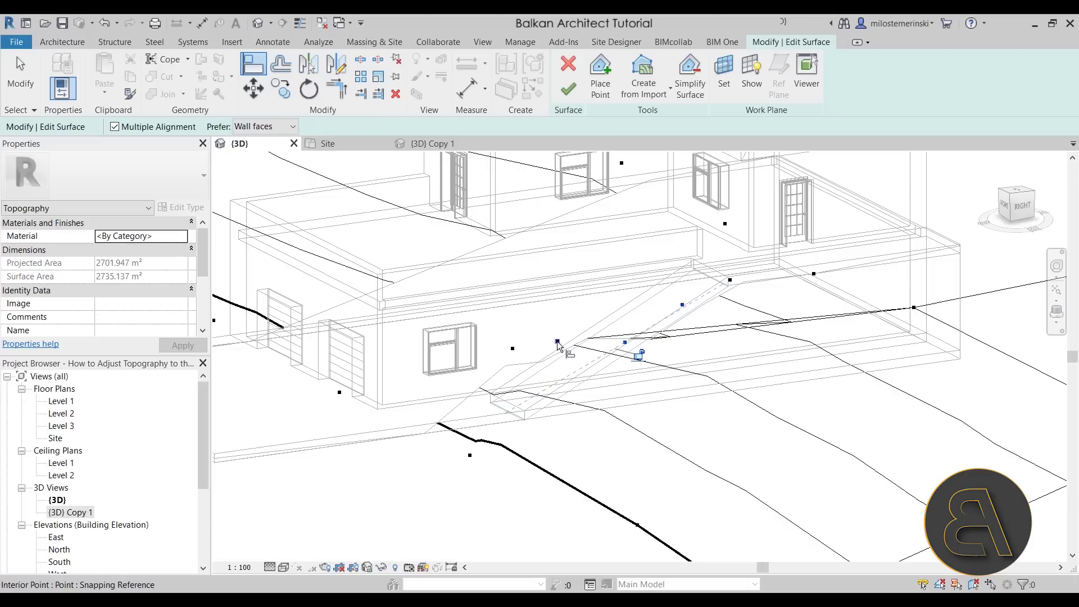
click(558, 343)
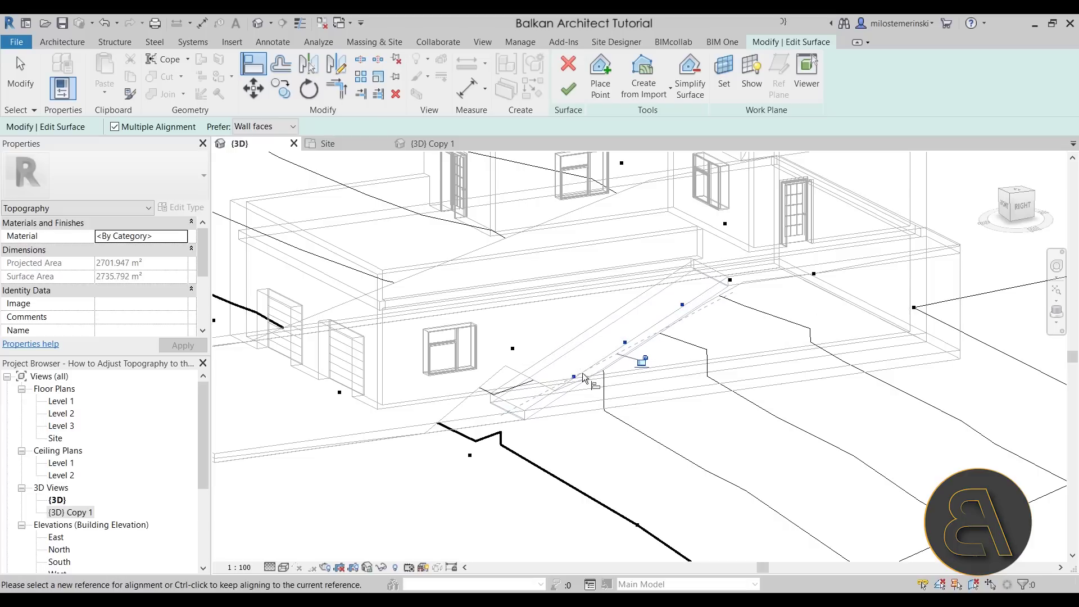
click(513, 352)
shift+middle_drag(513, 354, 490, 416)
click(489, 416)
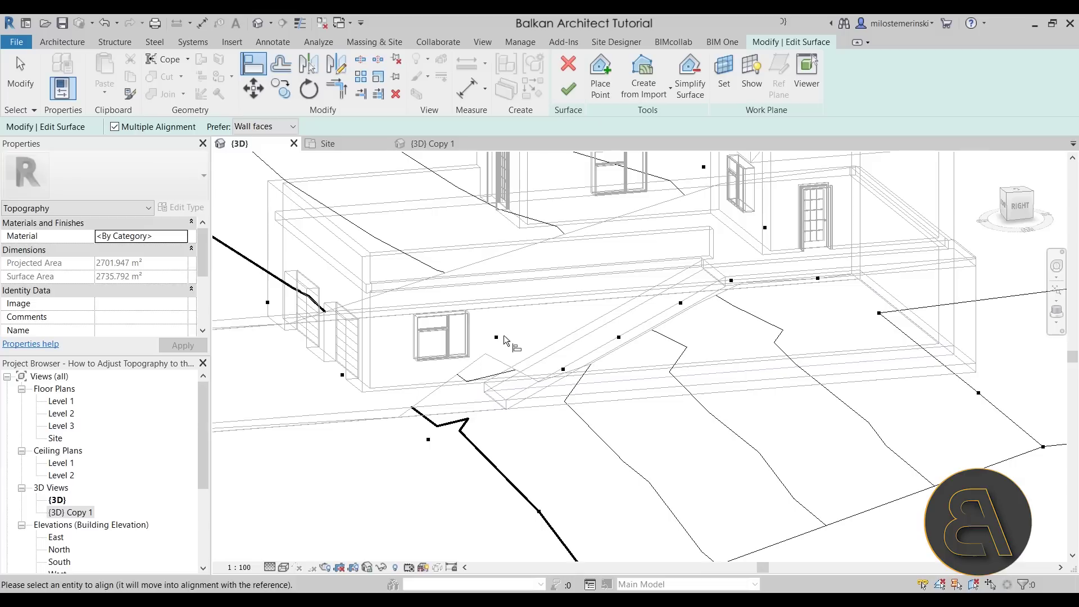
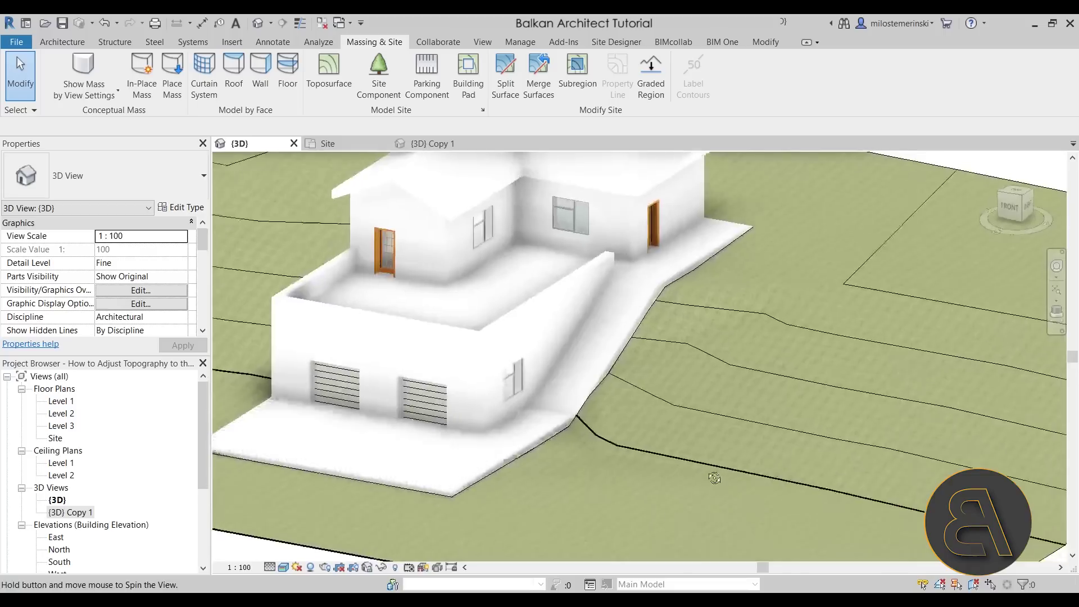
Inspect how the finished terrain meets the ramp, the driveway slab and the upper floor slab, selecting the topography to check its edge
scroll(590, 394, up, 3)
click(591, 394)
click(590, 431)
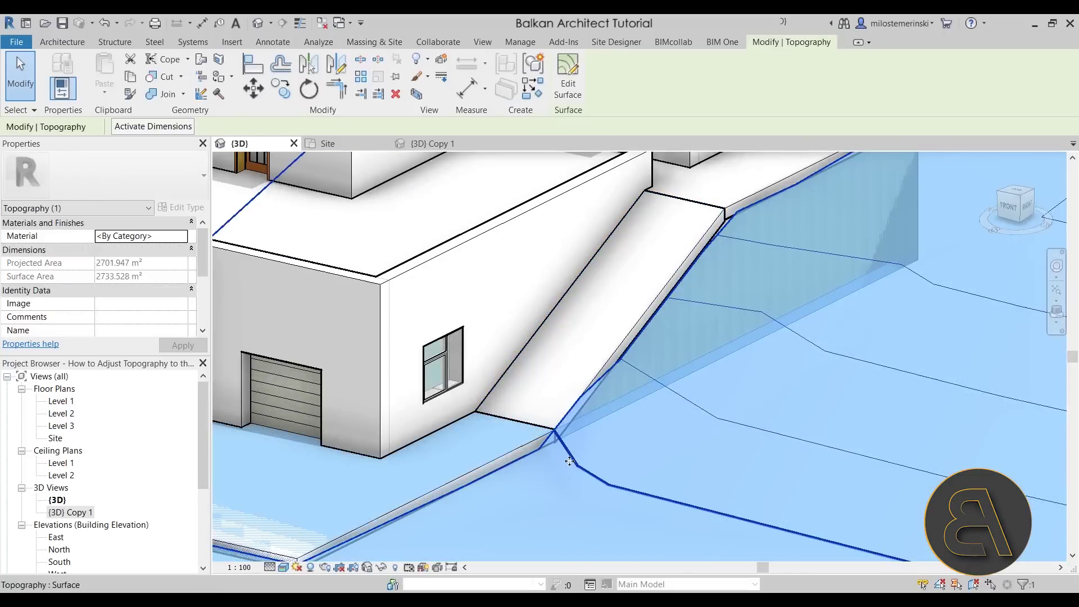
scroll(585, 445, down, 3)
scroll(581, 458, up, 2)
key(Escape)
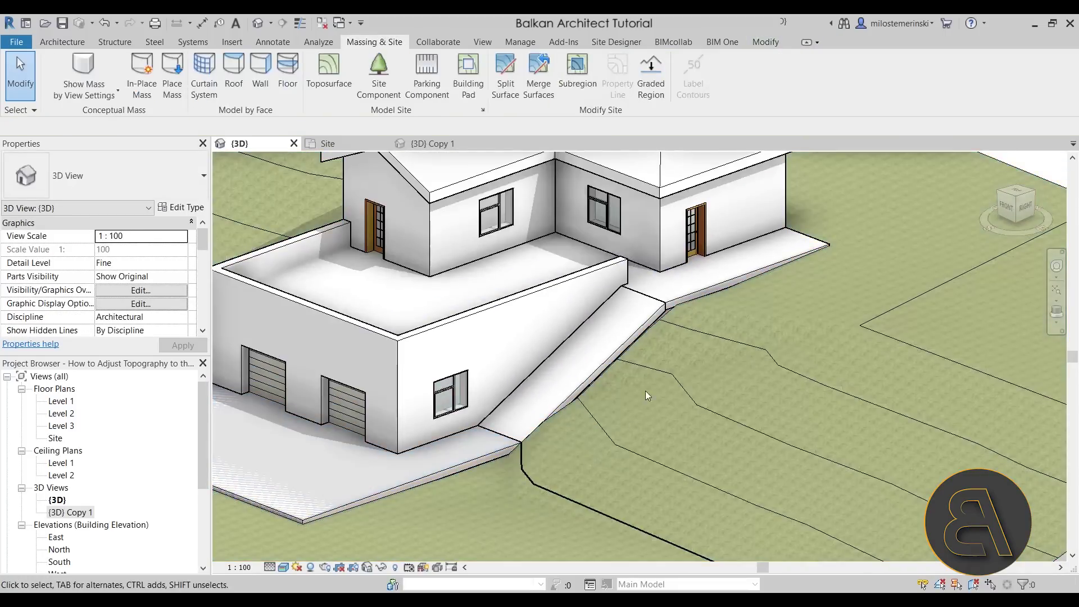
click(674, 382)
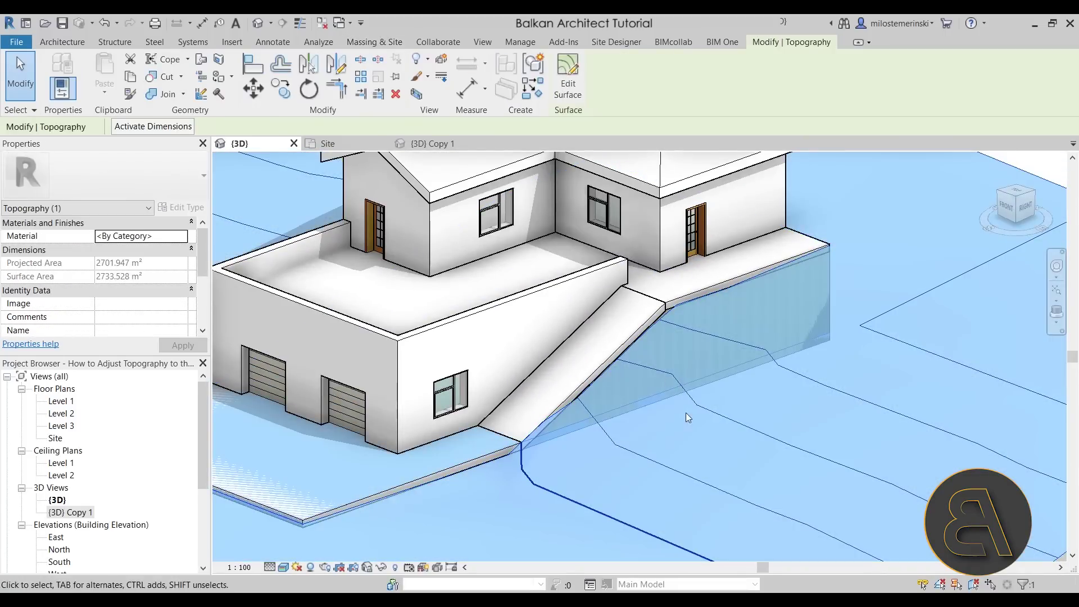
Start editing the topography surface and select the surface points along the ramp to check them
shift+middle_drag(685, 412, 661, 419)
click(568, 78)
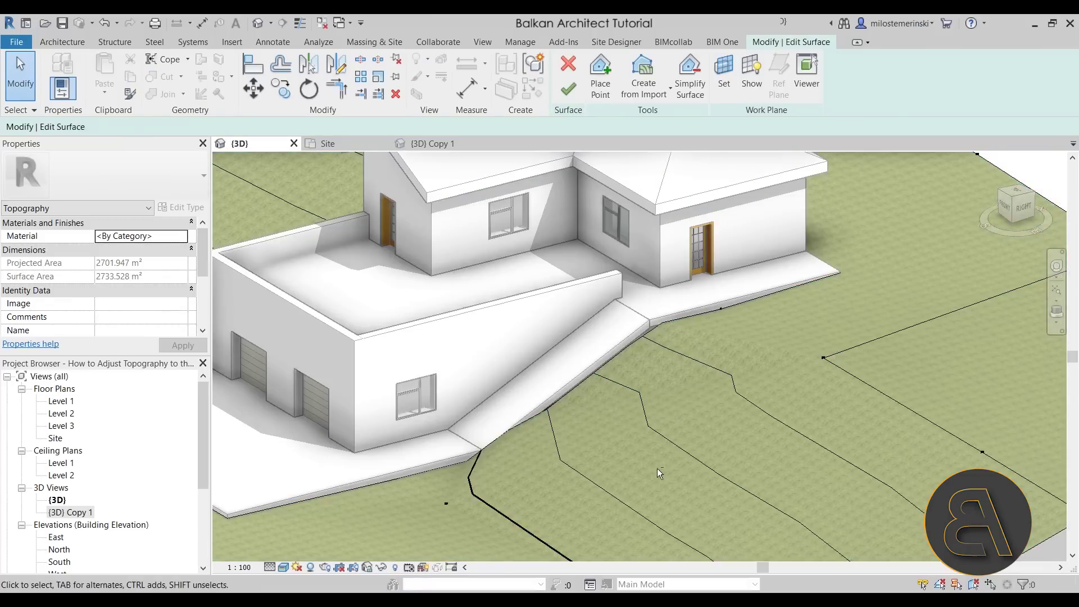
shift+middle_drag(657, 468, 629, 466)
drag(344, 334, 614, 433)
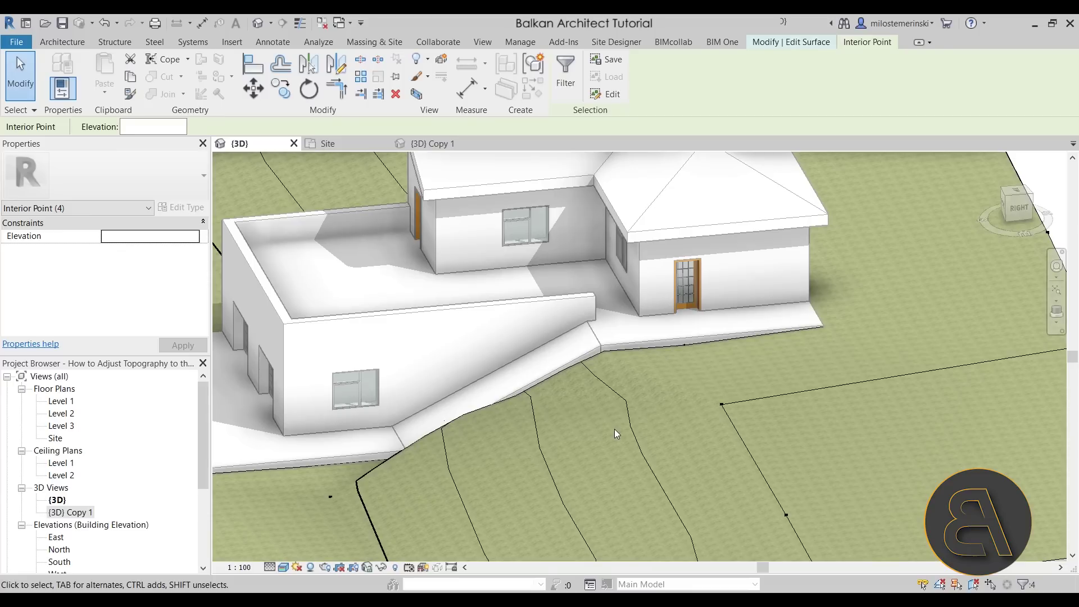
shift+middle_drag(592, 434, 646, 441)
key(Escape)
Move the interior surface point near the ramp's foot farther out from the ramp to reshape the contours there
click(449, 451)
key(Escape)
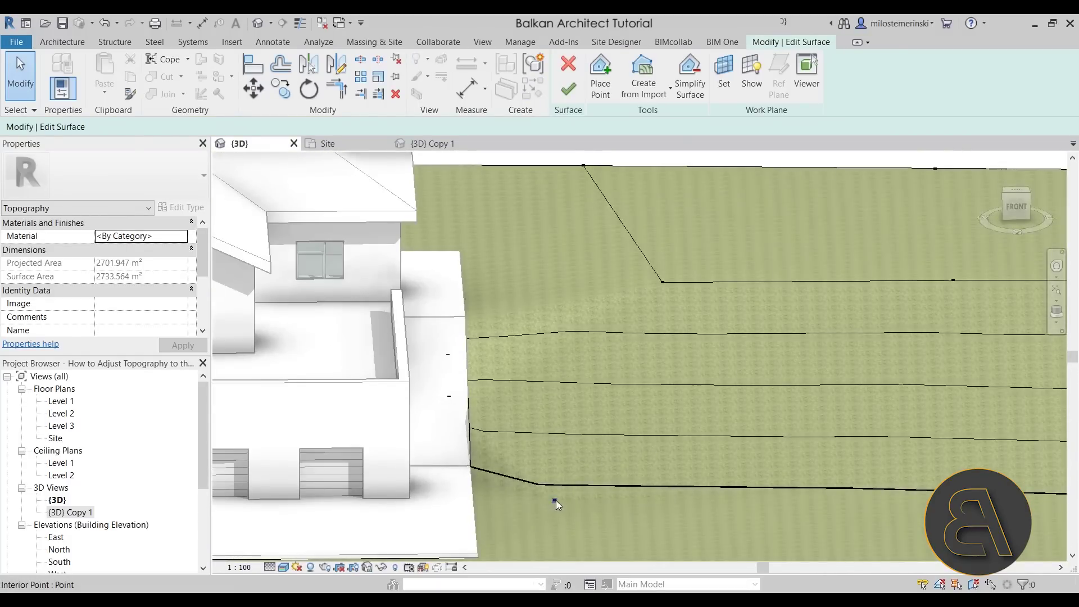
click(582, 483)
mouse_move(582, 483)
shift+middle_down()
mouse_move(554, 487)
mouse_move(600, 490)
shift+middle_up()
drag(585, 484, 637, 484)
shift+middle_drag(637, 484, 633, 466)
scroll(633, 465, up, 6)
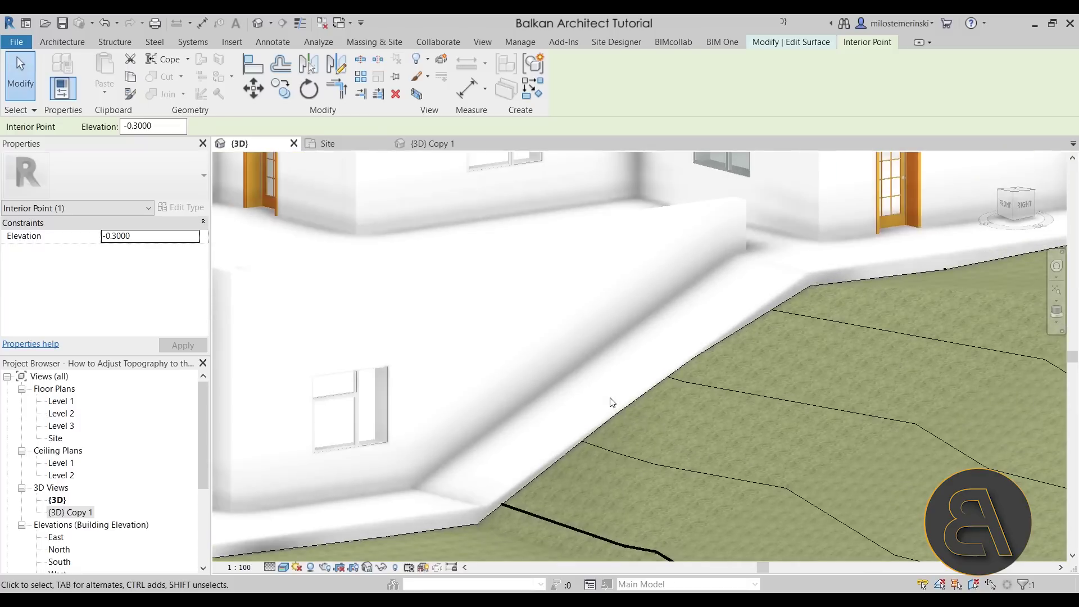
Check the surface points hidden beneath the ramp and finish editing the surface
drag(543, 326, 796, 453)
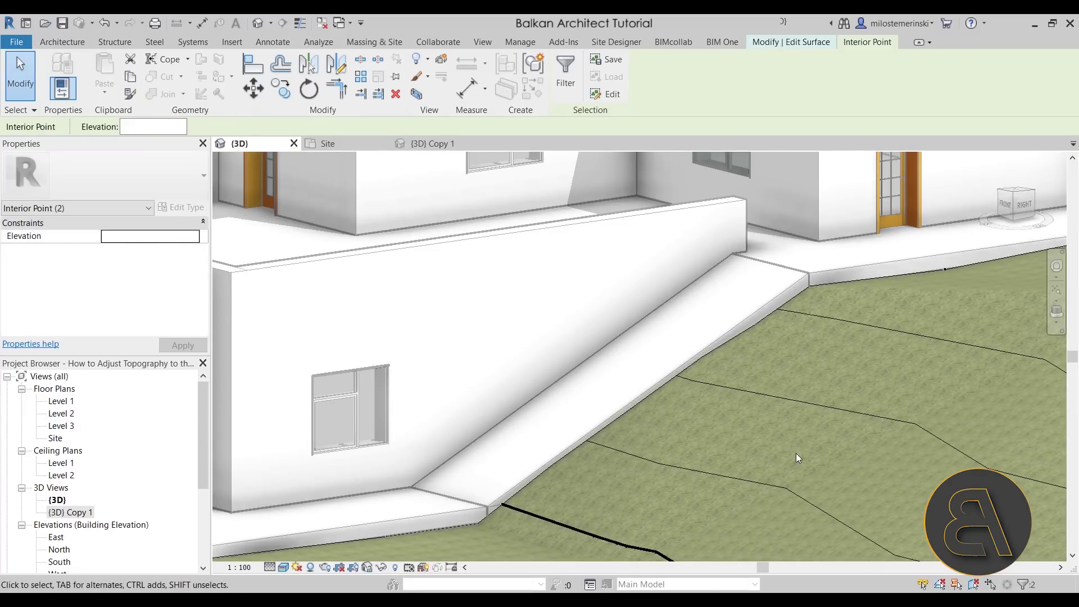
click(753, 442)
shift+middle_drag(753, 443, 590, 436)
click(569, 89)
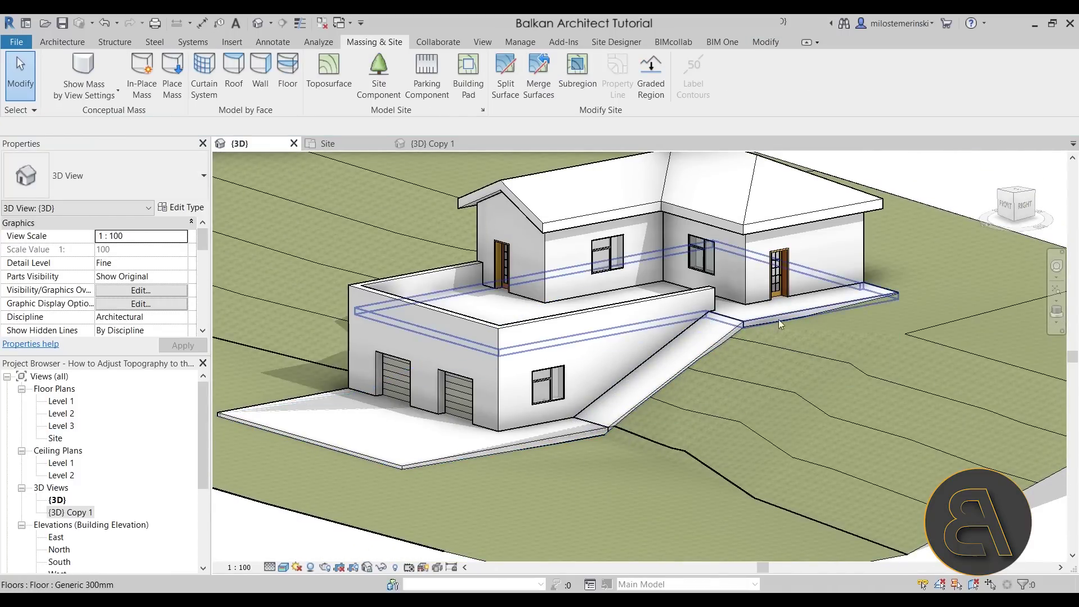
Examine how the finished terrain meets the ramp, the upper floor slab, the driveway and the opposite side of the house
shift+middle_drag(672, 479, 590, 466)
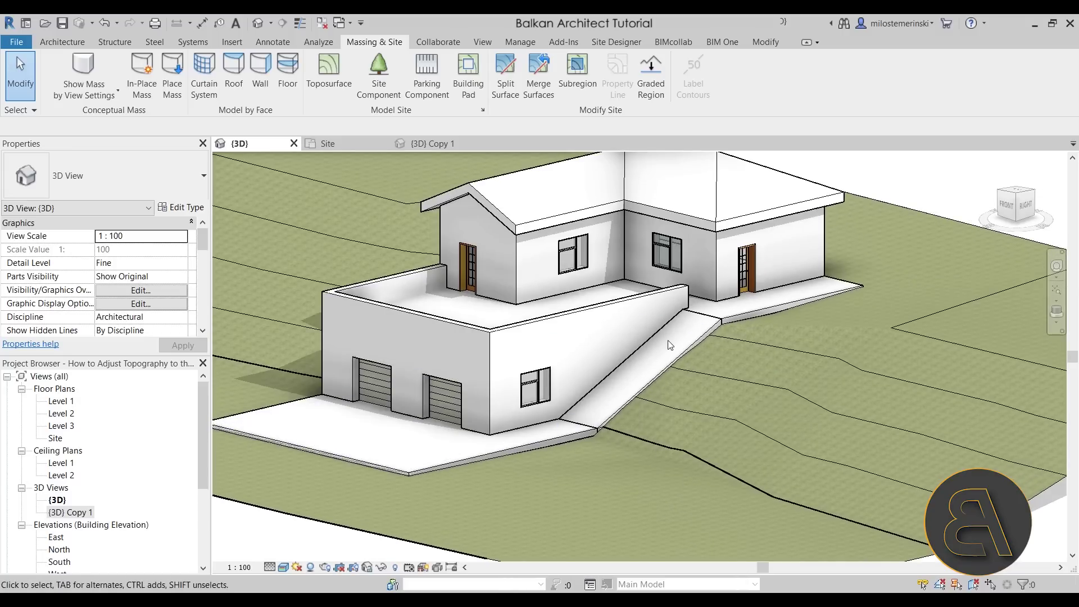
scroll(662, 405, up, 5)
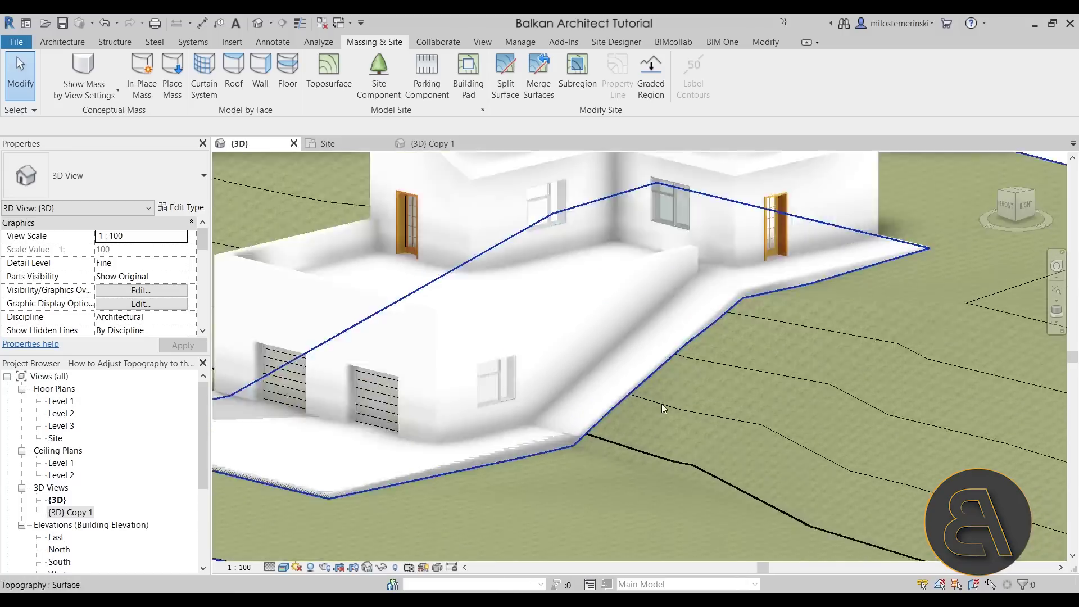
scroll(708, 312, down, 3)
shift+middle_drag(793, 239, 581, 440)
shift+middle_drag(725, 286, 712, 329)
shift+middle_drag(652, 458, 579, 489)
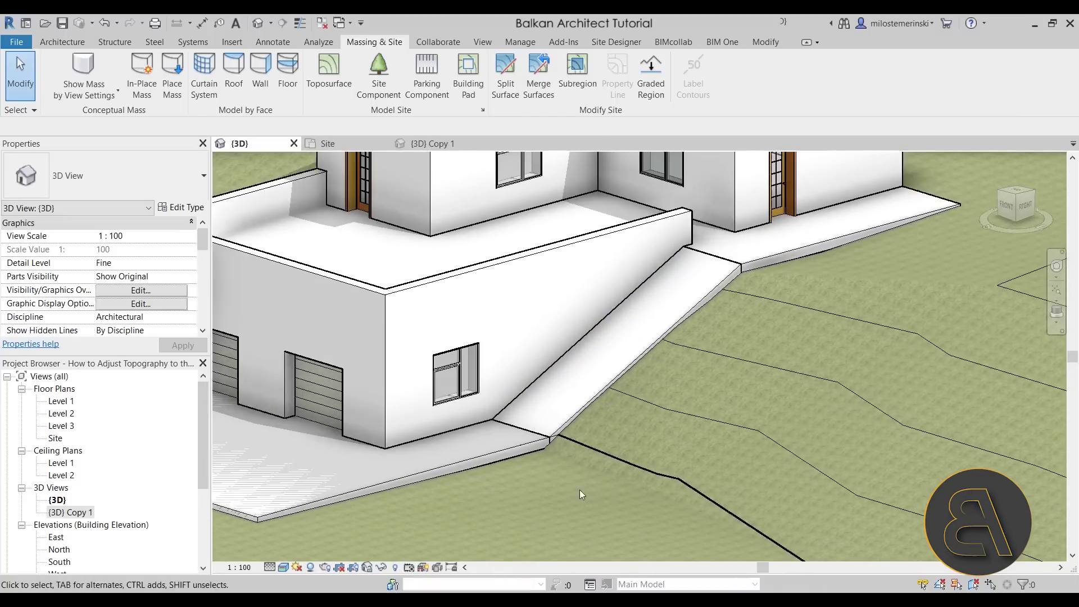
scroll(651, 346, down, 2)
shift+middle_drag(723, 286, 651, 427)
scroll(652, 450, up, 2)
scroll(652, 450, down, 2)
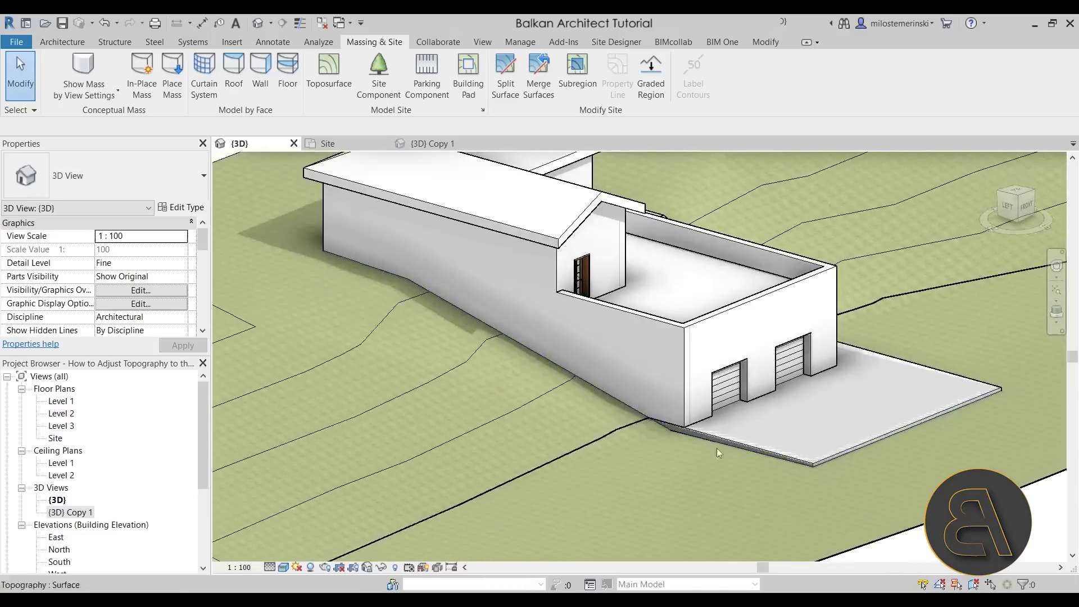
Reopen the topography for surface editing and move the upper interior point beside the long side wall farther from the house
click(625, 428)
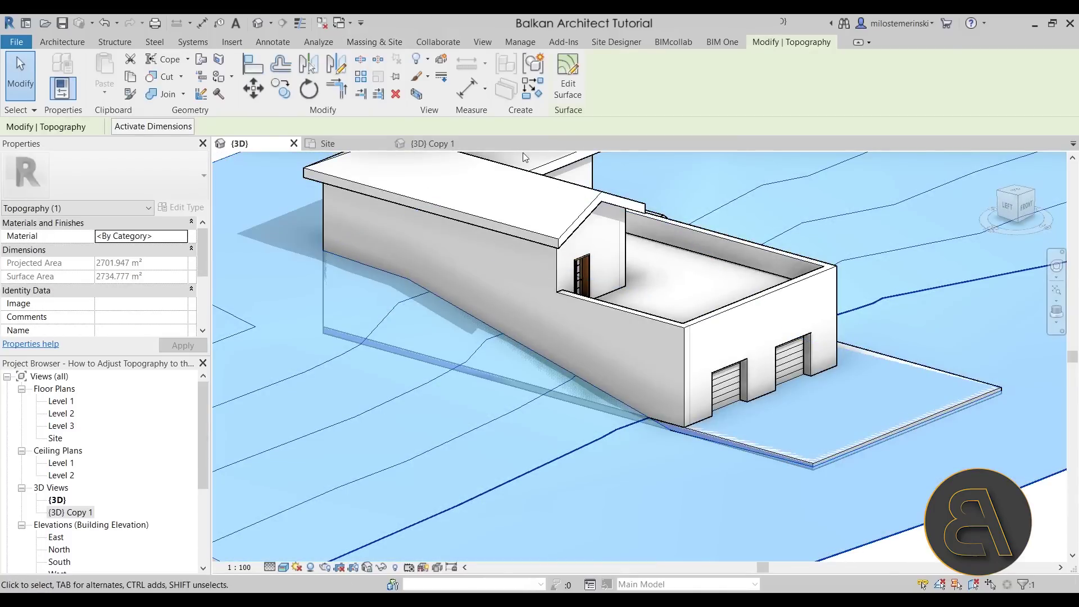
click(559, 98)
click(625, 448)
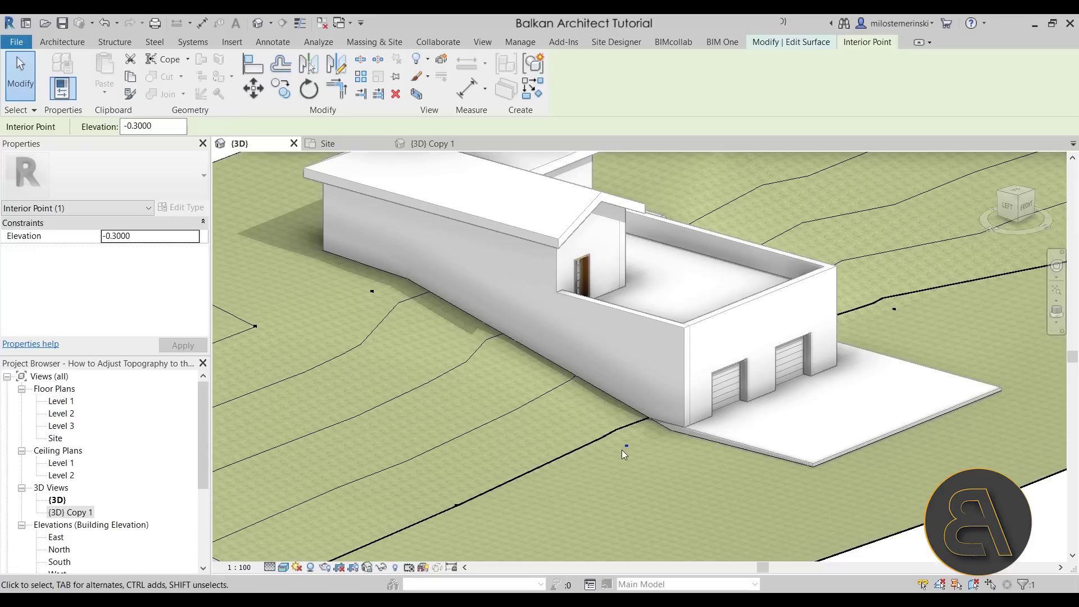
click(372, 291)
drag(371, 292, 373, 315)
shift+middle_drag(512, 397, 585, 442)
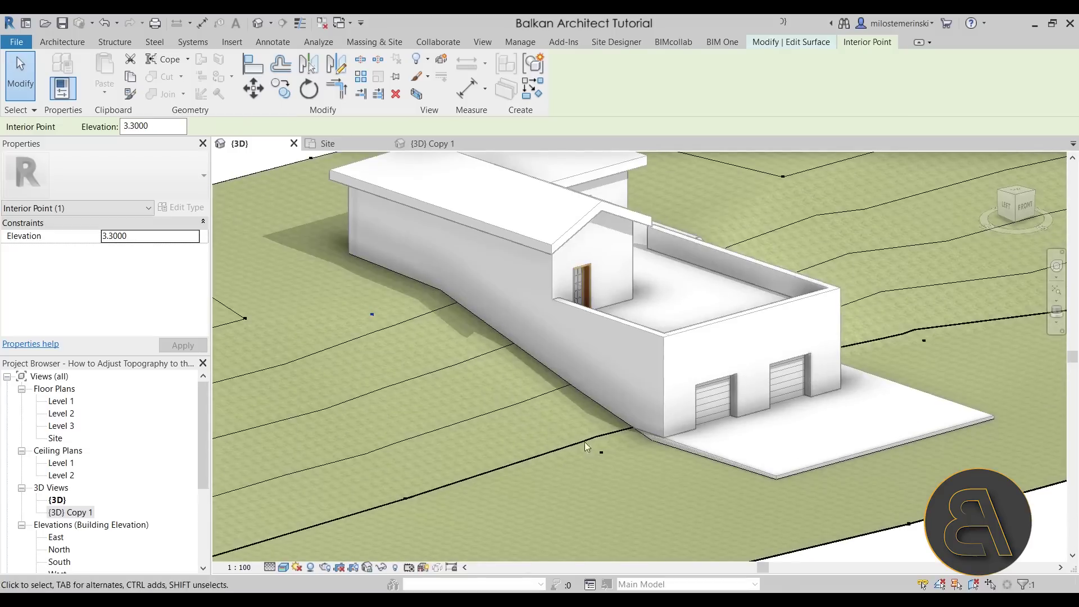
Move the lower interior point closer to the garage corner at the driveway's edge
drag(600, 453, 704, 512)
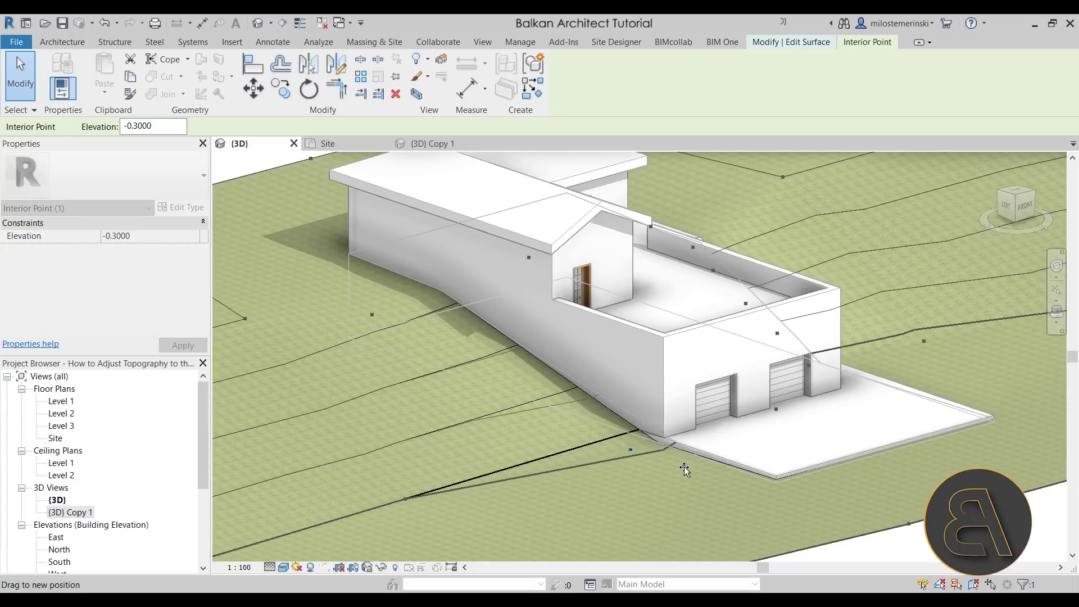
shift+middle_drag(631, 456, 722, 474)
drag(691, 465, 652, 446)
key(Escape)
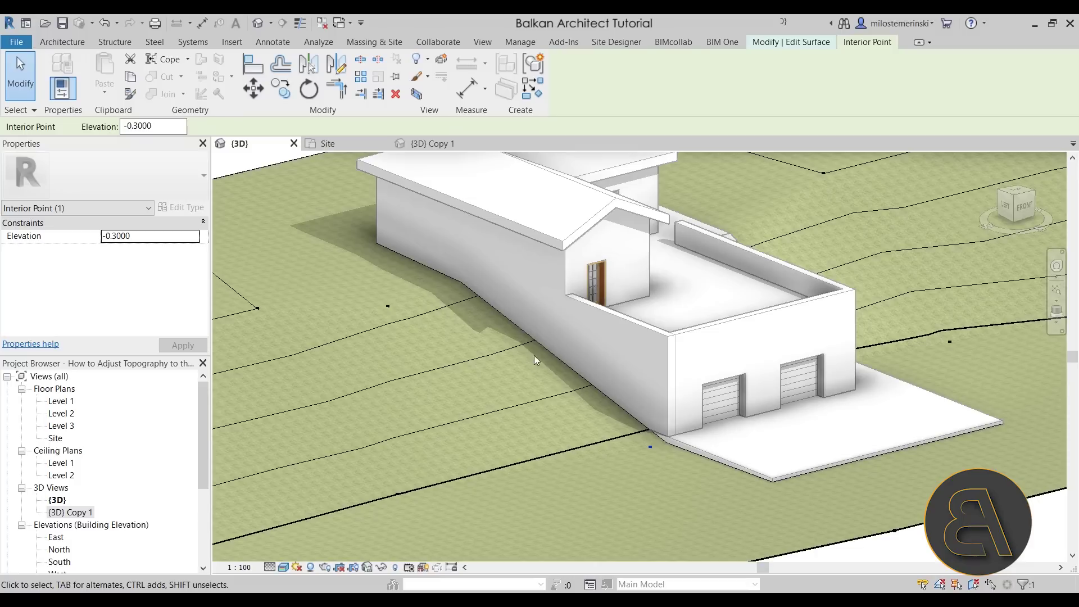
Finish editing the surface and review the whole terrain around the house, driveway and ramp
shift+middle_drag(561, 364, 533, 444)
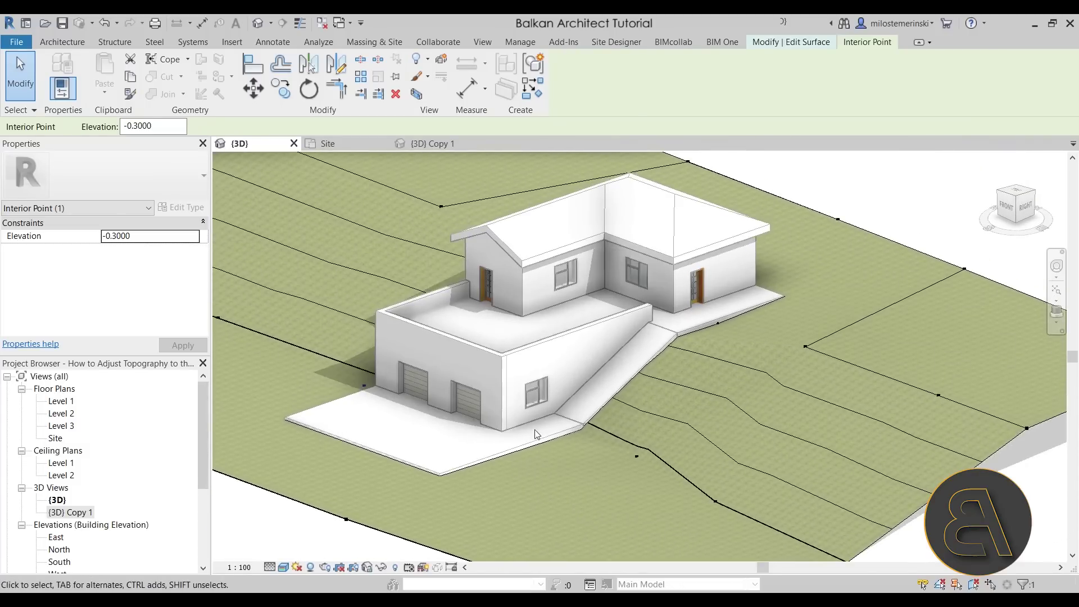
key(Escape)
click(605, 97)
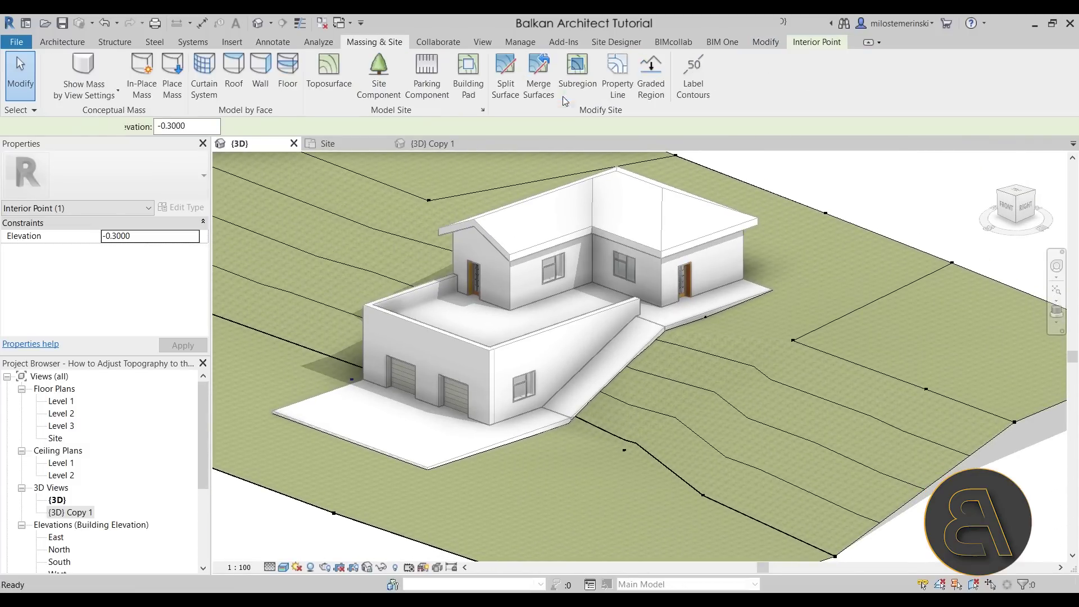
shift+middle_drag(640, 383, 677, 446)
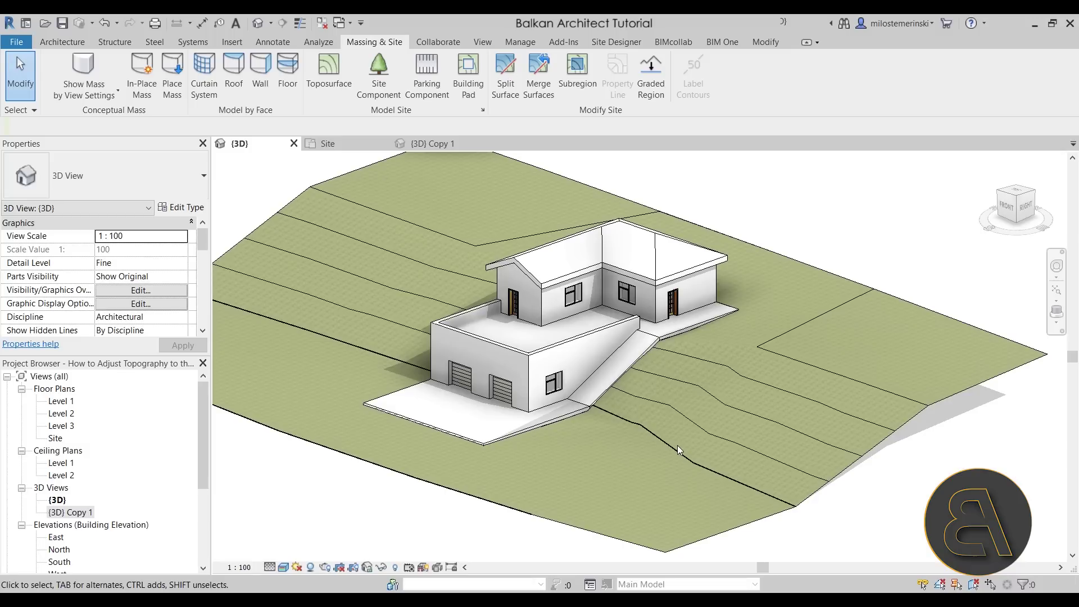
shift+middle_drag(677, 446, 657, 465)
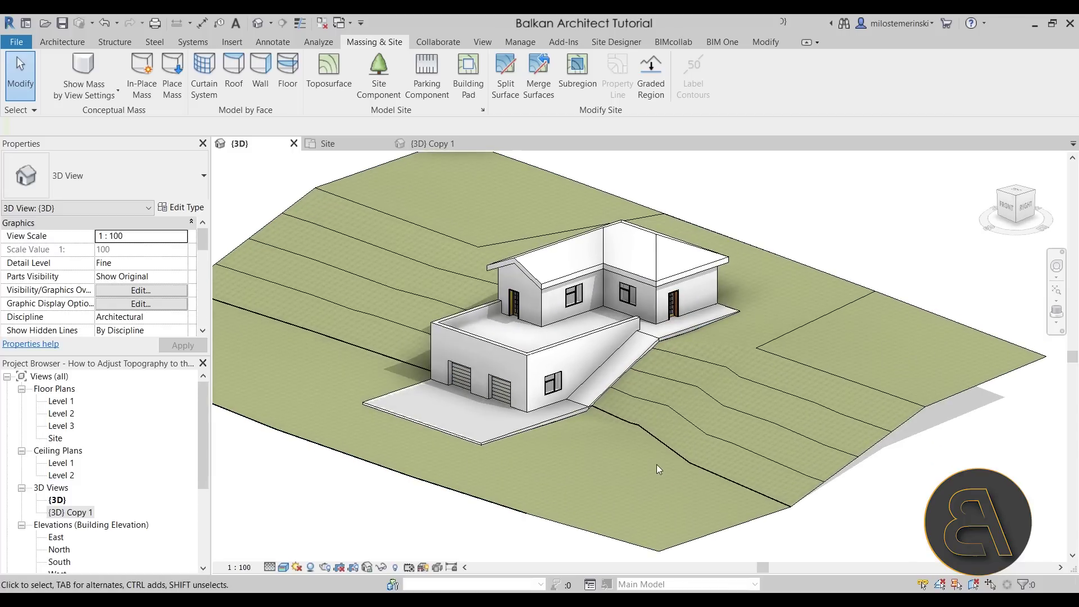